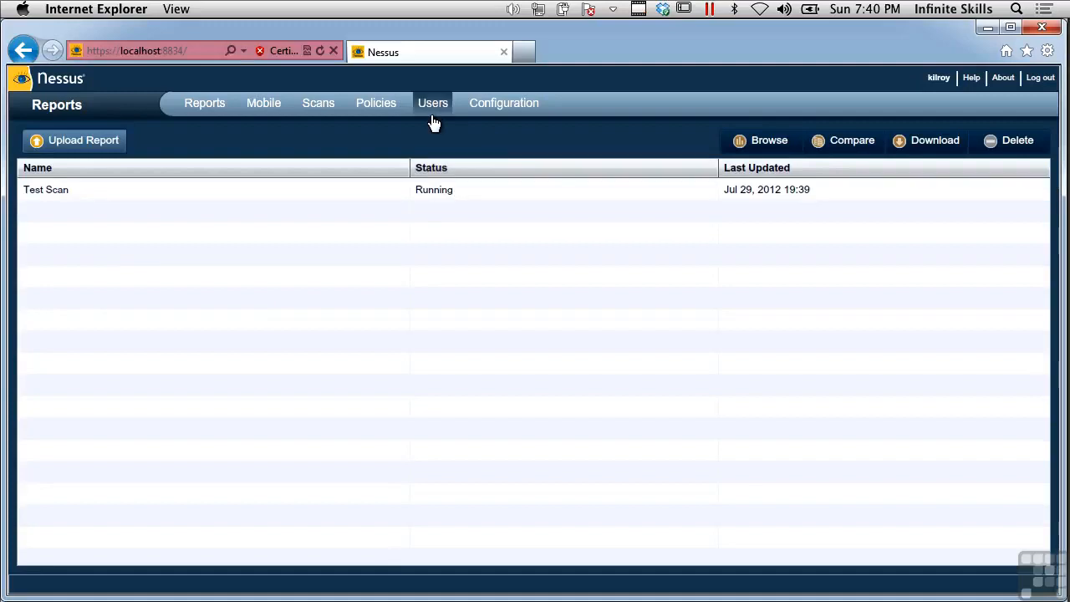
Add a new policy named "My Policy" with the description "My policy for testing purposes".
{"action": "left_click", "coordinate": [376, 106]}
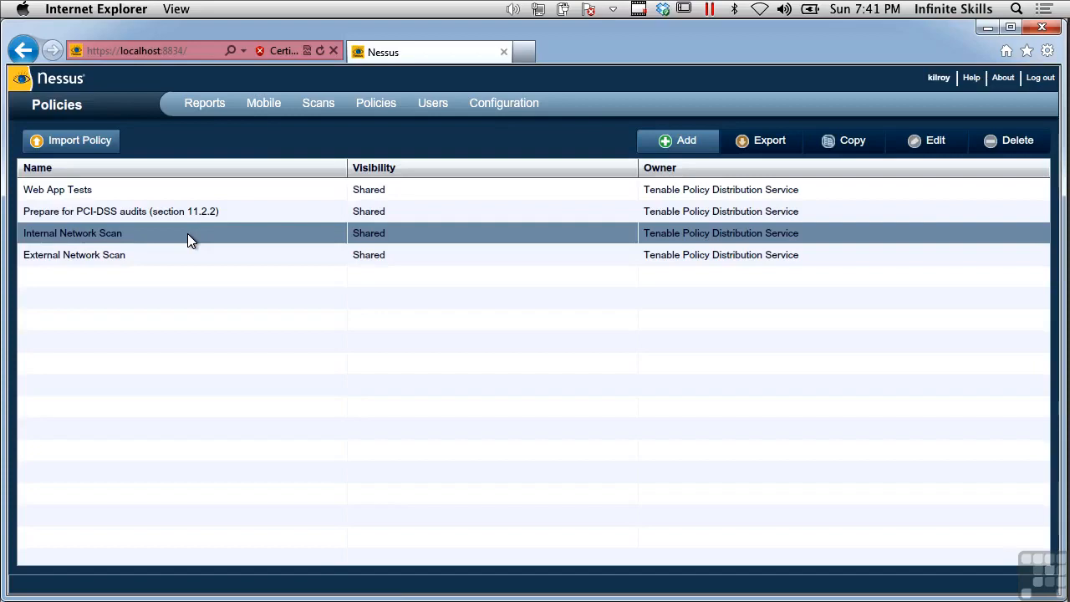
{"action": "left_click", "coordinate": [664, 141]}
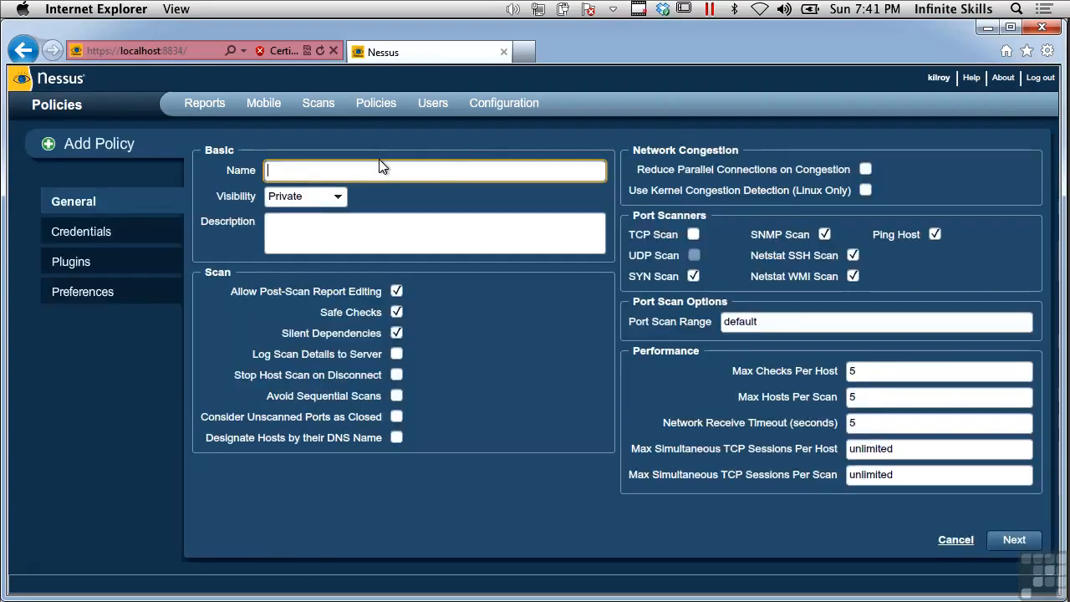
{"action": "type", "text": "My Policy"}
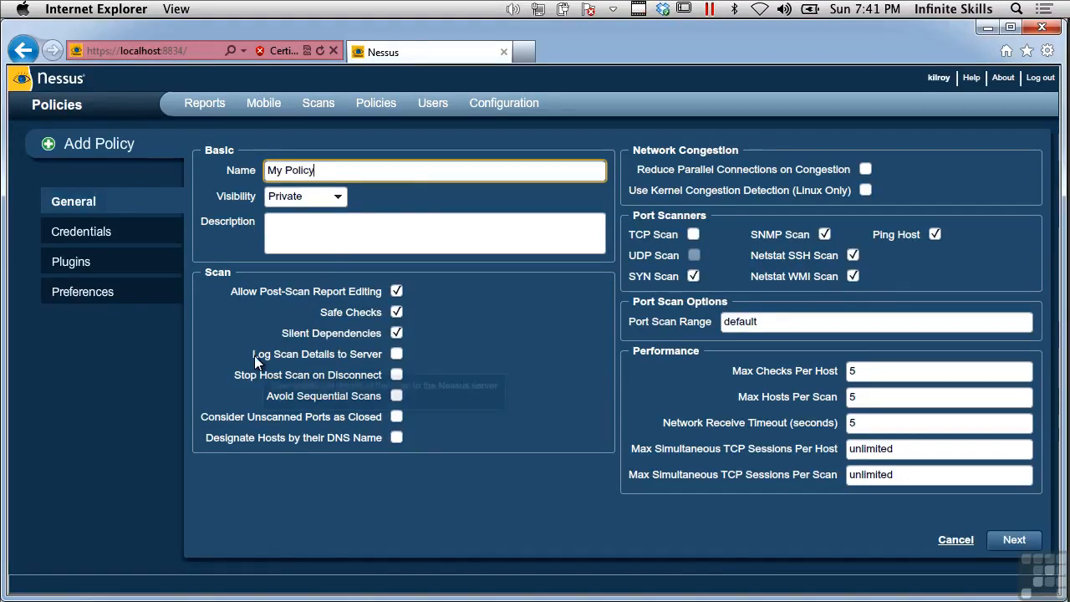
{"action": "left_click", "coordinate": [313, 243]}
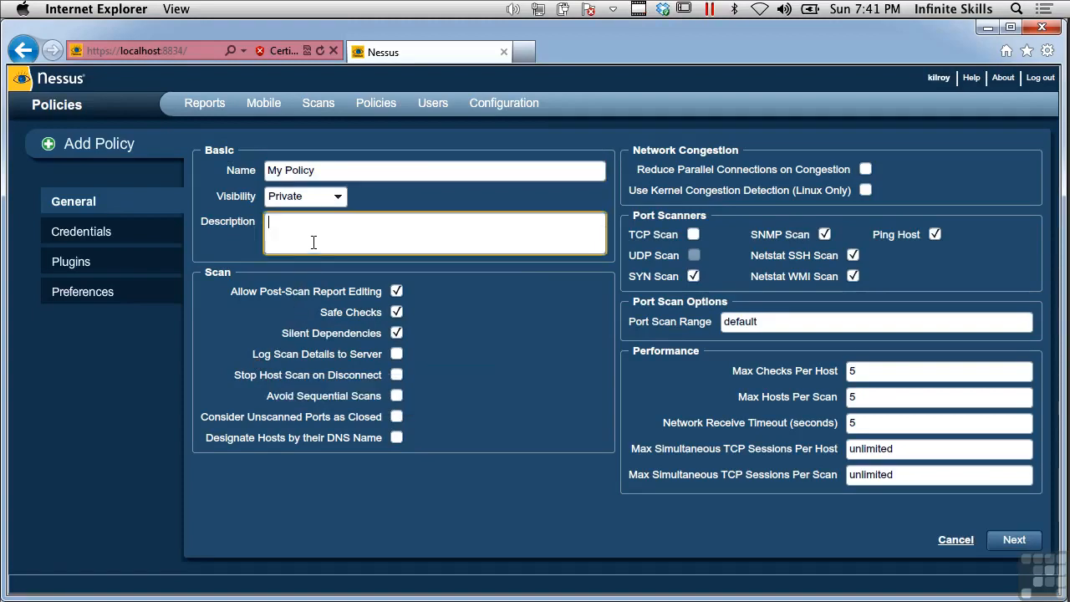
{"action": "type", "text": "My policy"}
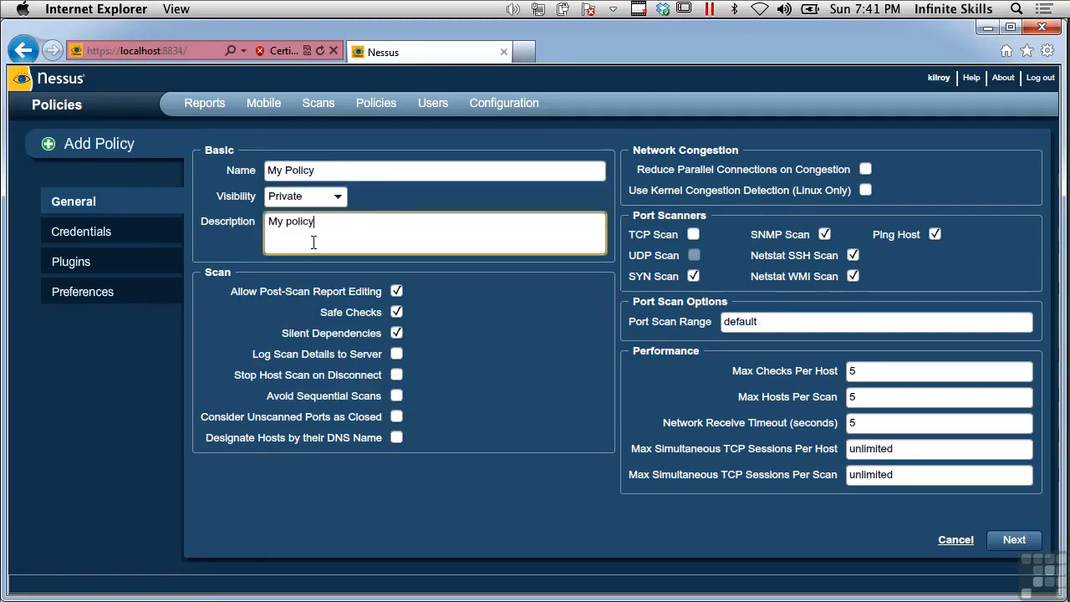
{"action": "type", "text": " for testingp"}
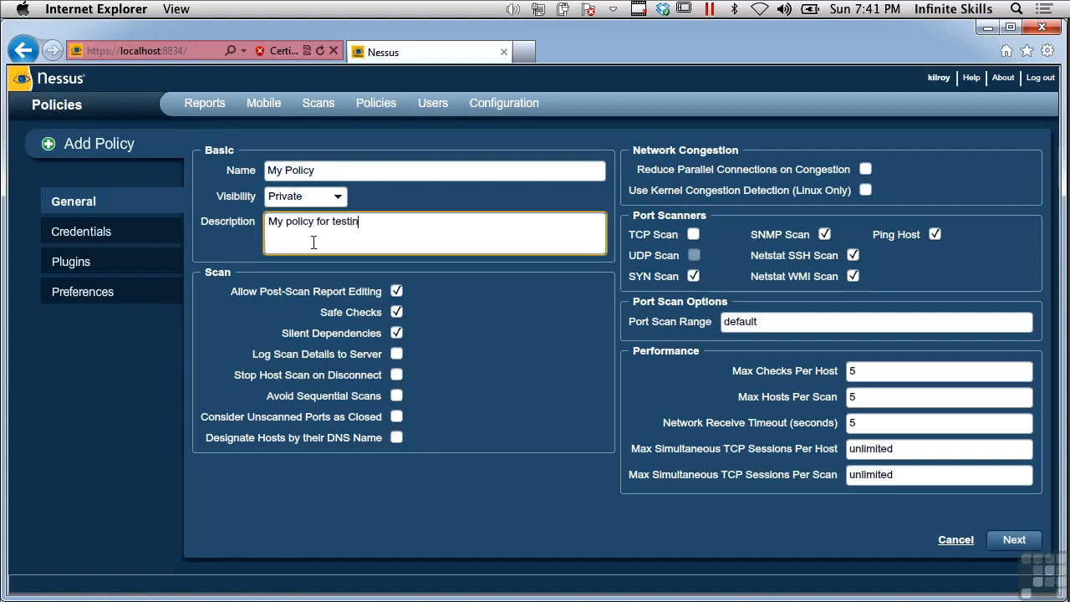
{"action": "key", "text": "BackSpace"}
{"action": "type", "text": "purposes"}
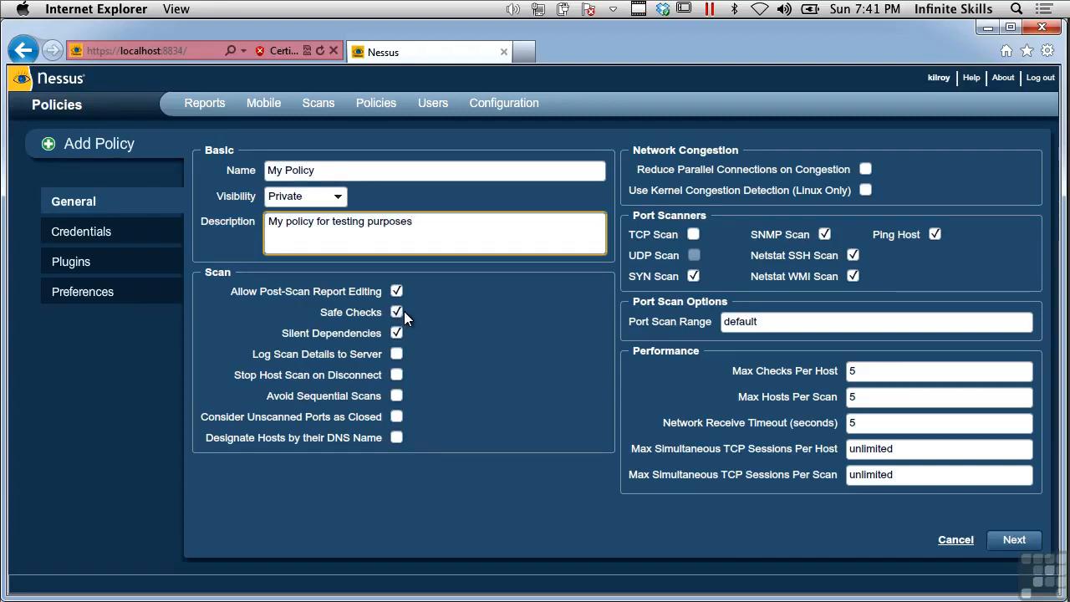
Turn off Safe Checks and turn on Log Scan Details to Server for the policy's scan.
{"action": "mouse_move", "coordinate": [404, 311]}
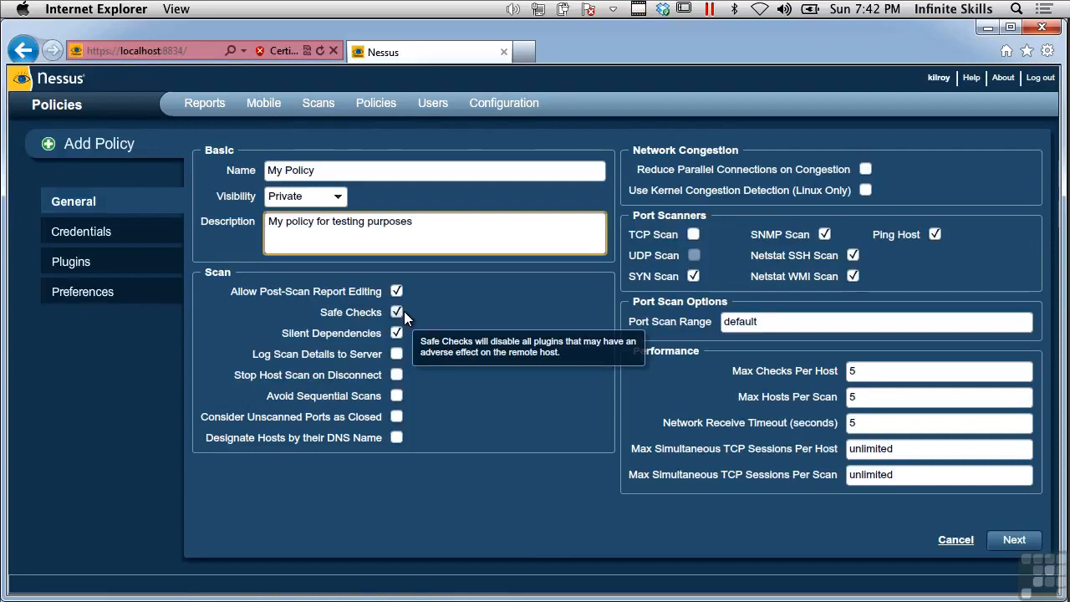
{"action": "left_click", "coordinate": [404, 311]}
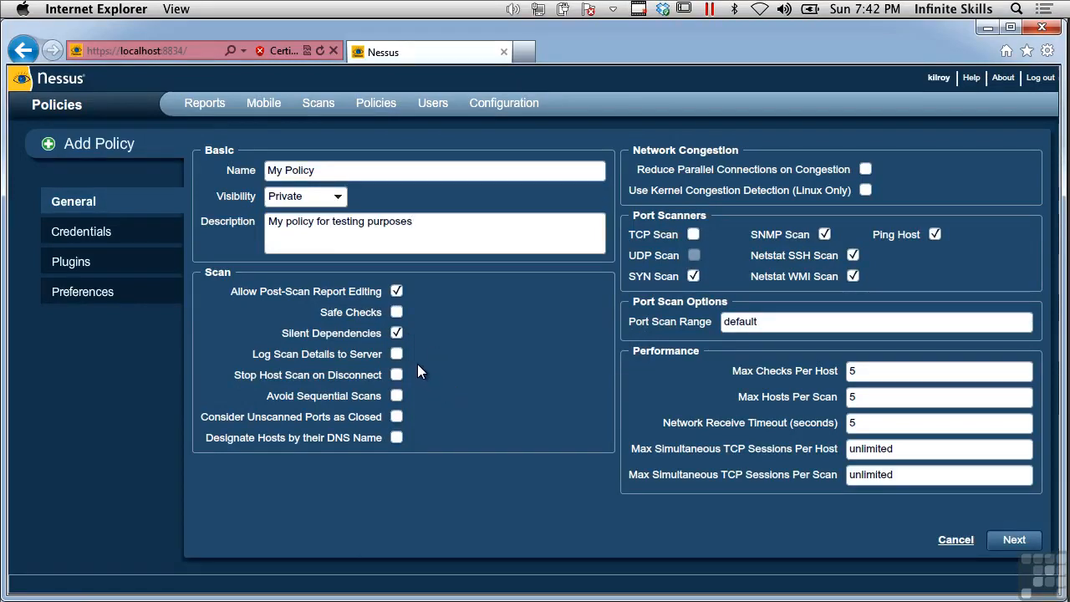
{"action": "left_click", "coordinate": [395, 354]}
Set the policy's port scan range to 0-65535.
{"action": "double_click", "coordinate": [777, 323]}
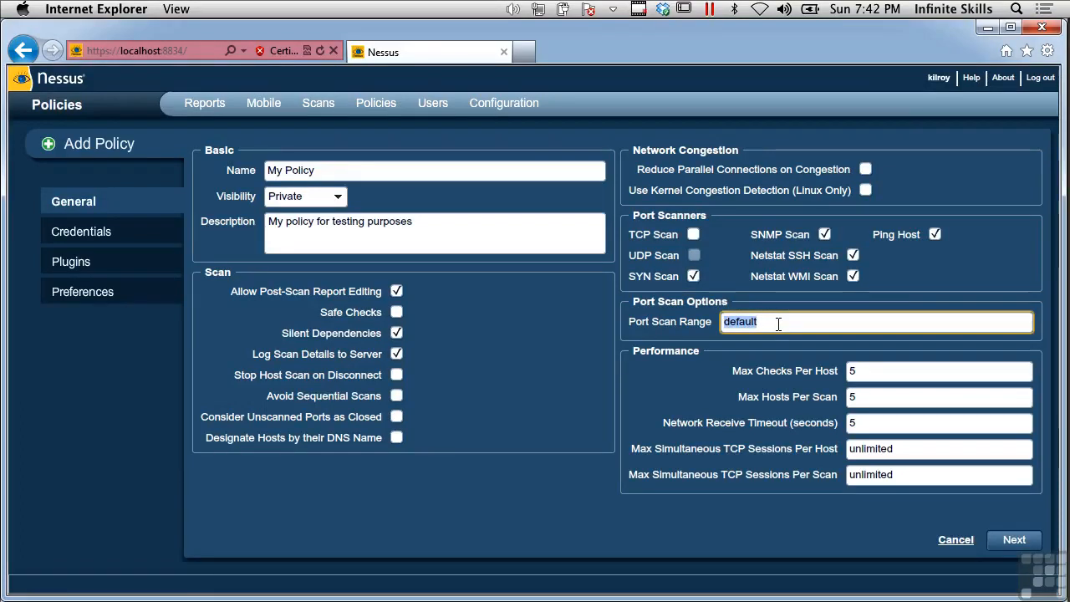
{"action": "type", "text": "0-65"}
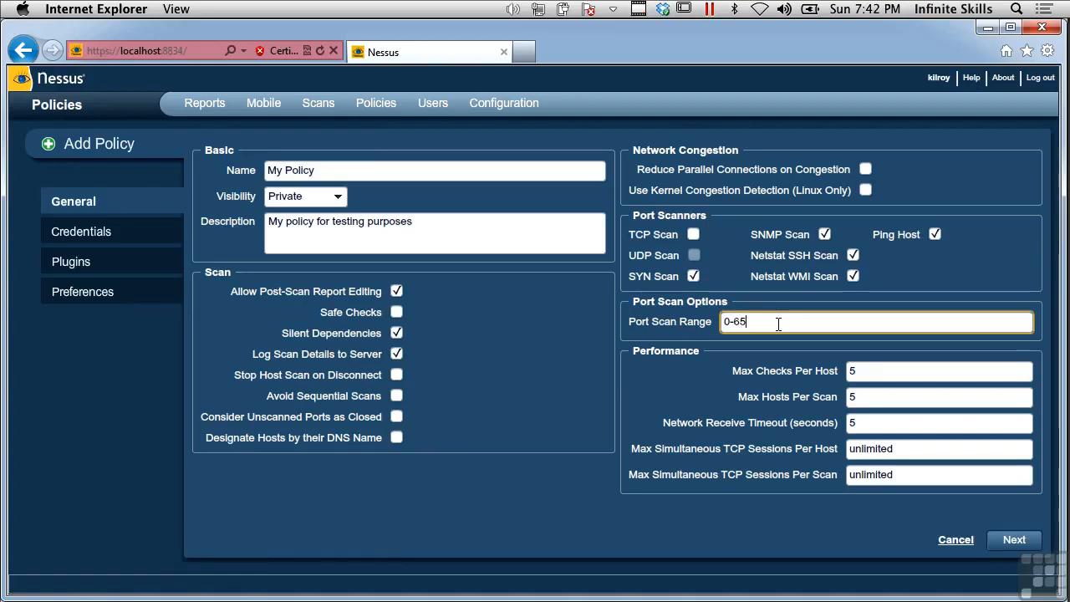
{"action": "type", "text": "535"}
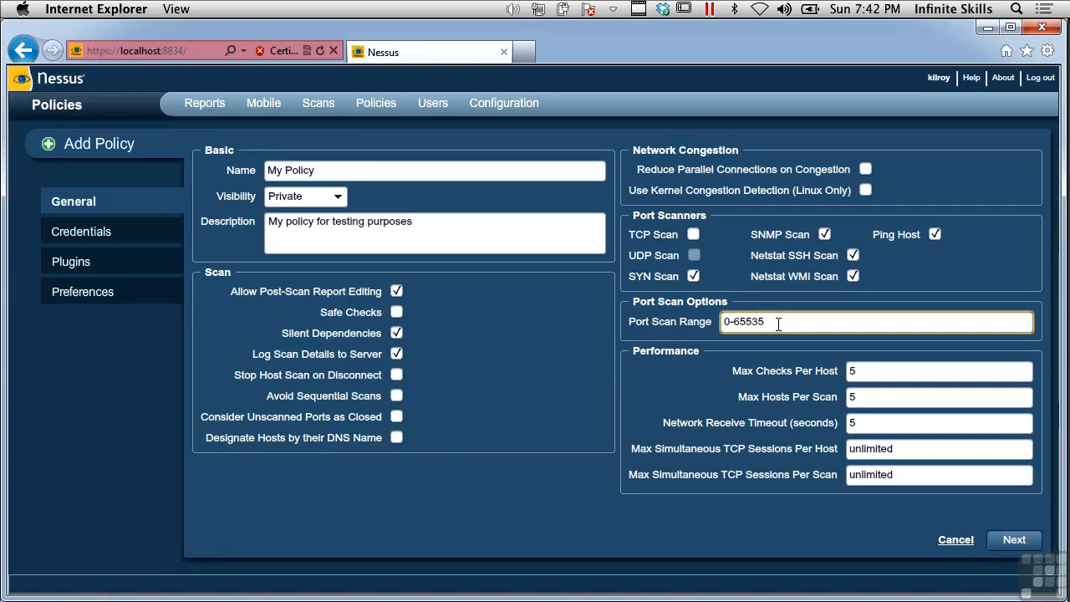
Examine the policy's credential types, including the Windows credentials with their SMB password types and the cleartext protocols settings.
{"action": "left_click", "coordinate": [89, 230]}
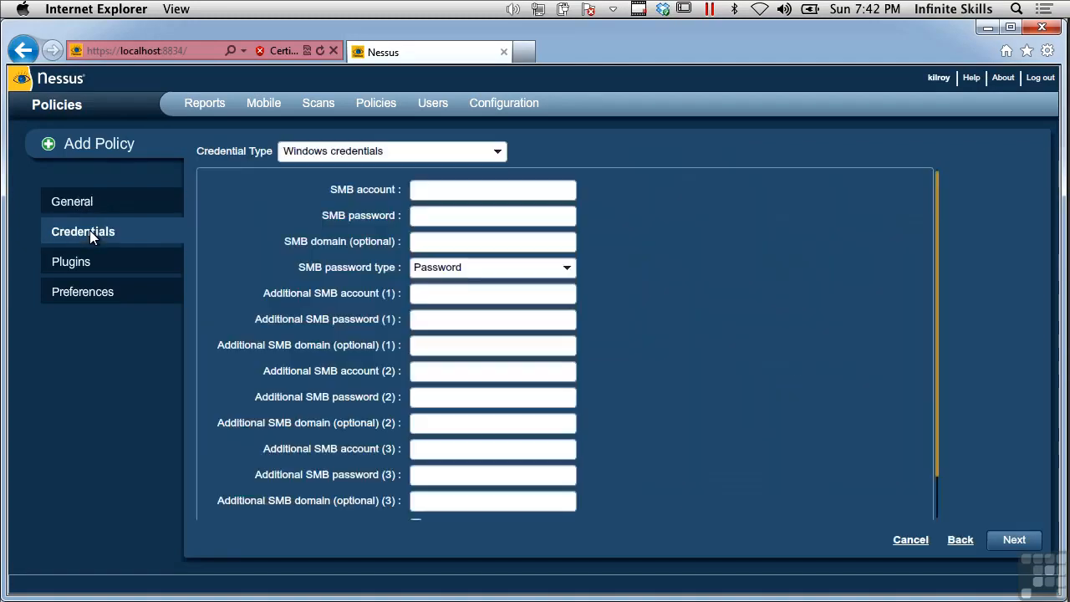
{"action": "left_click", "coordinate": [354, 157]}
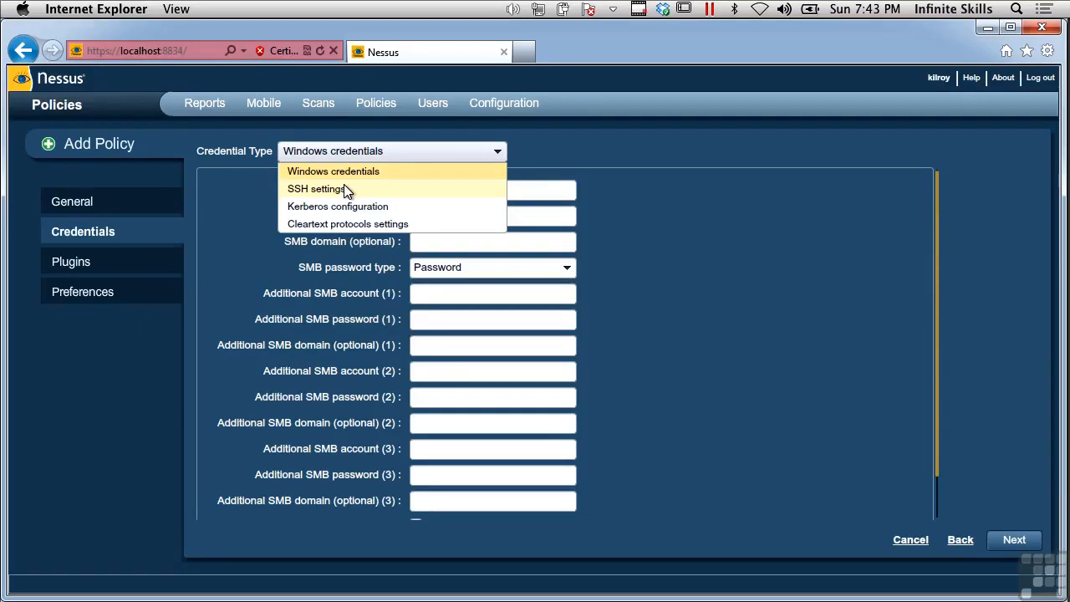
{"action": "left_click", "coordinate": [679, 315]}
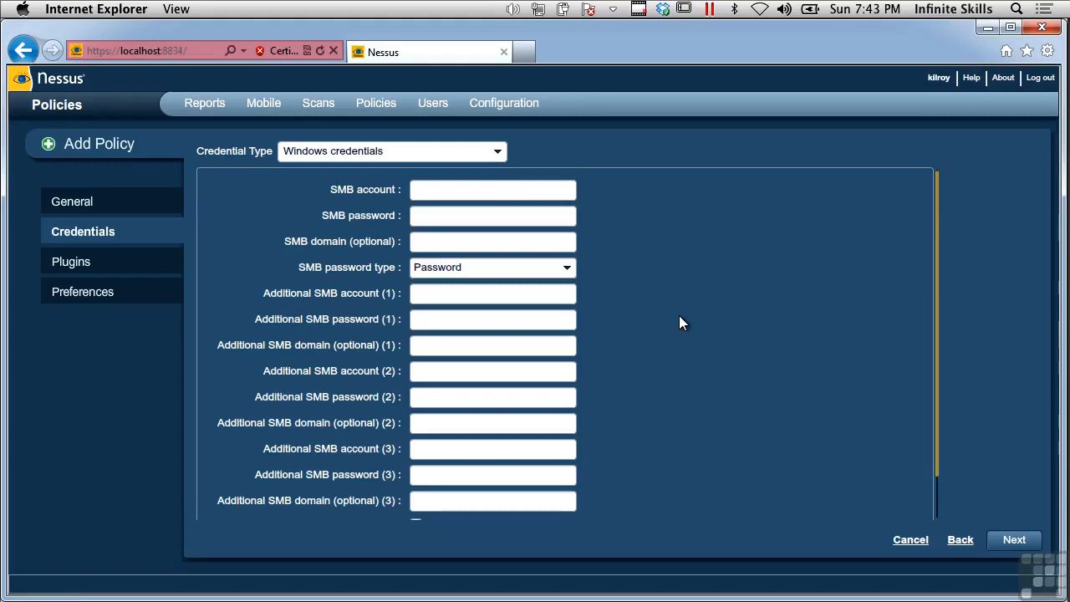
{"action": "left_click", "coordinate": [569, 266]}
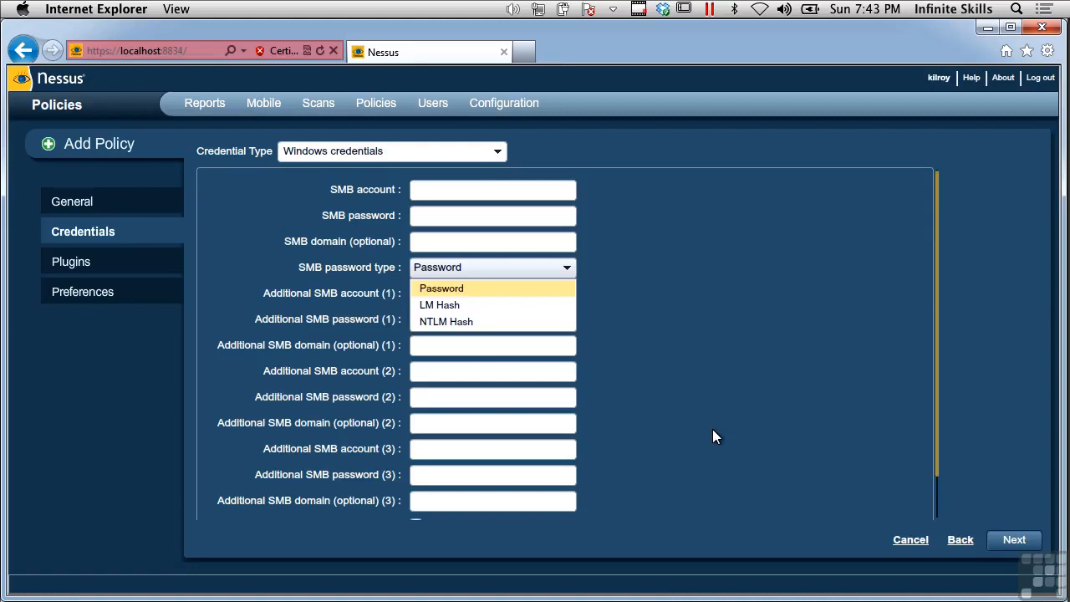
{"action": "scroll", "coordinate": [712, 430], "scroll_direction": "down", "scroll_amount": 2}
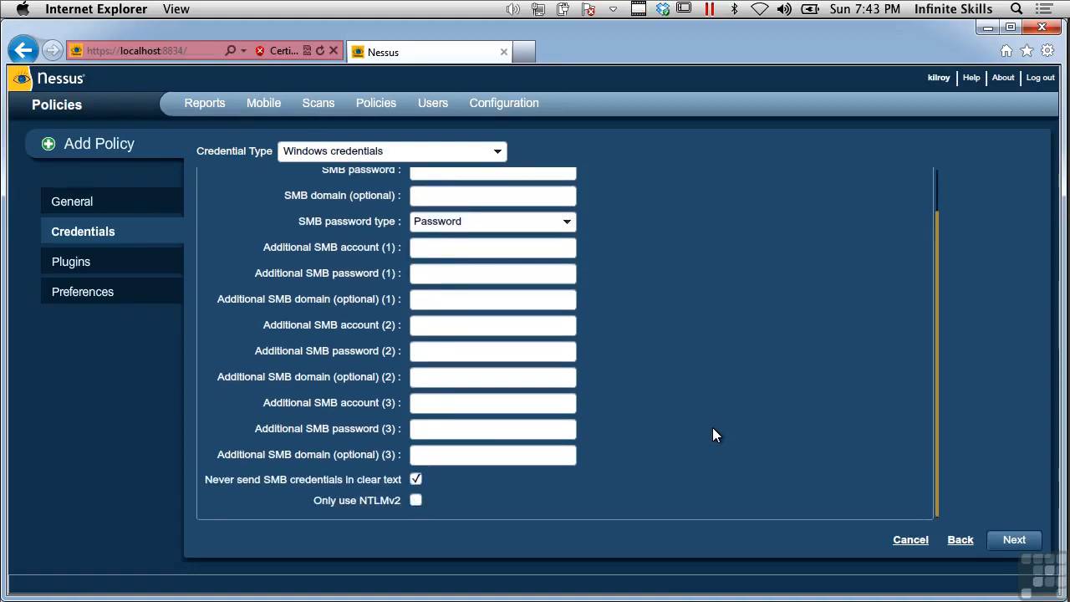
{"action": "scroll", "coordinate": [712, 428], "scroll_direction": "up", "scroll_amount": 2}
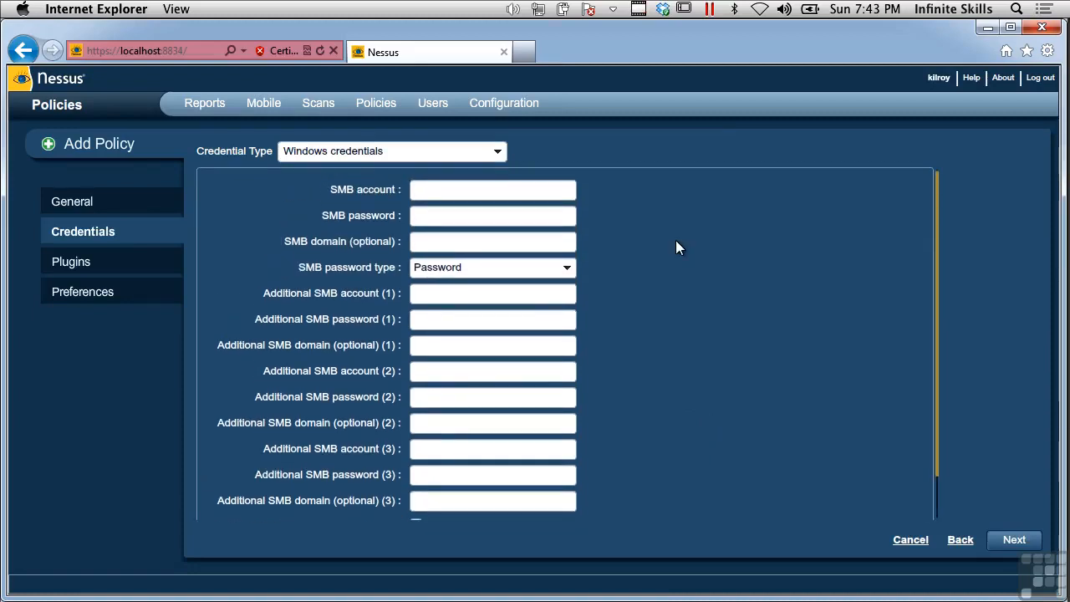
{"action": "left_click", "coordinate": [326, 151]}
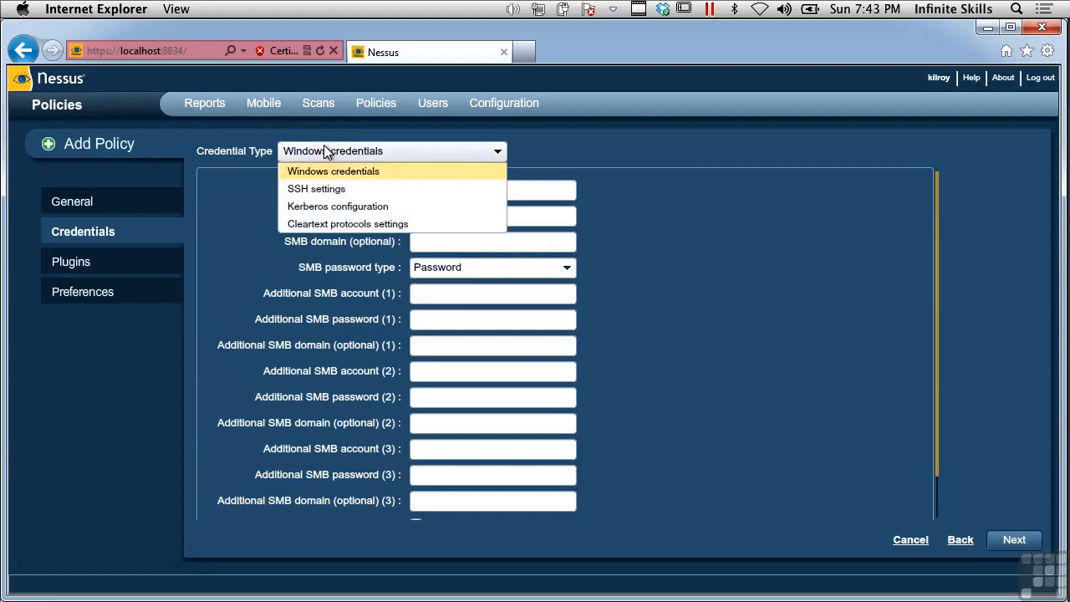
{"action": "left_click", "coordinate": [335, 226]}
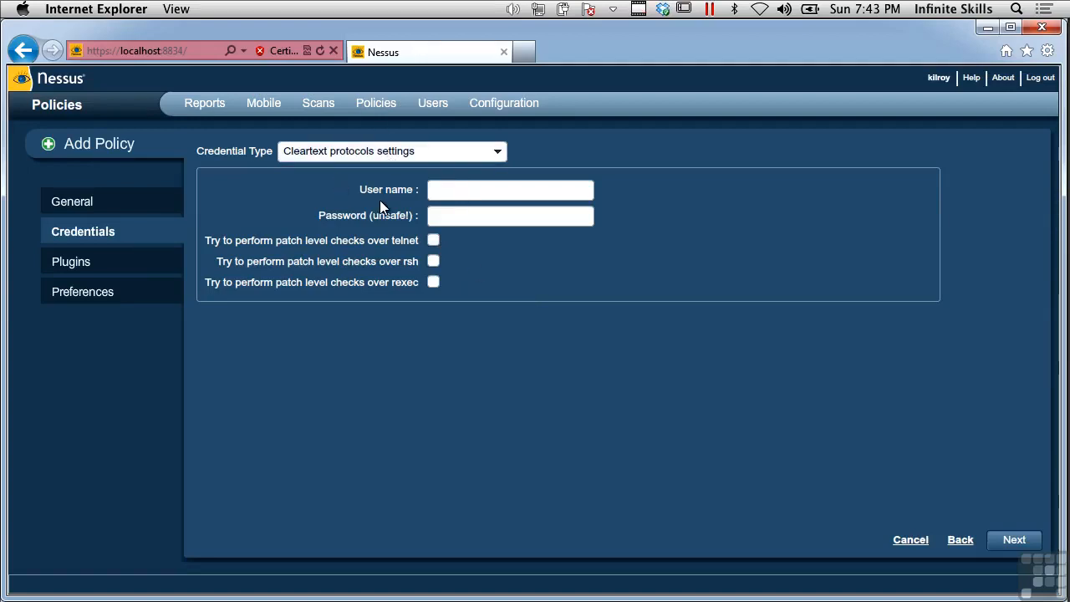
Look through the full list of plugin families in the policy.
{"action": "left_click", "coordinate": [88, 262]}
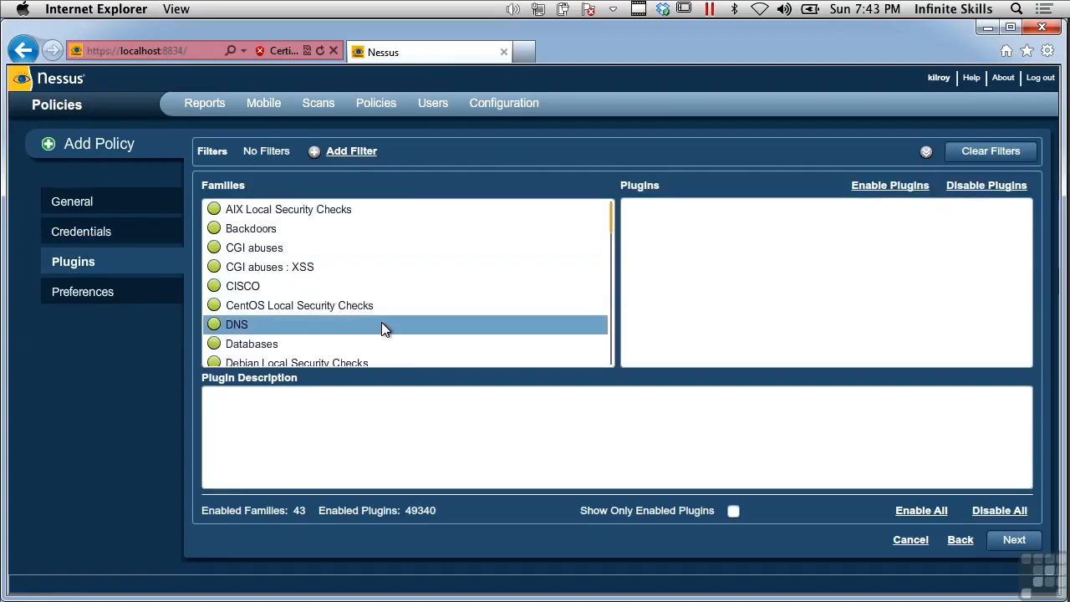
{"action": "scroll", "coordinate": [381, 326], "scroll_direction": "down", "scroll_amount": 10}
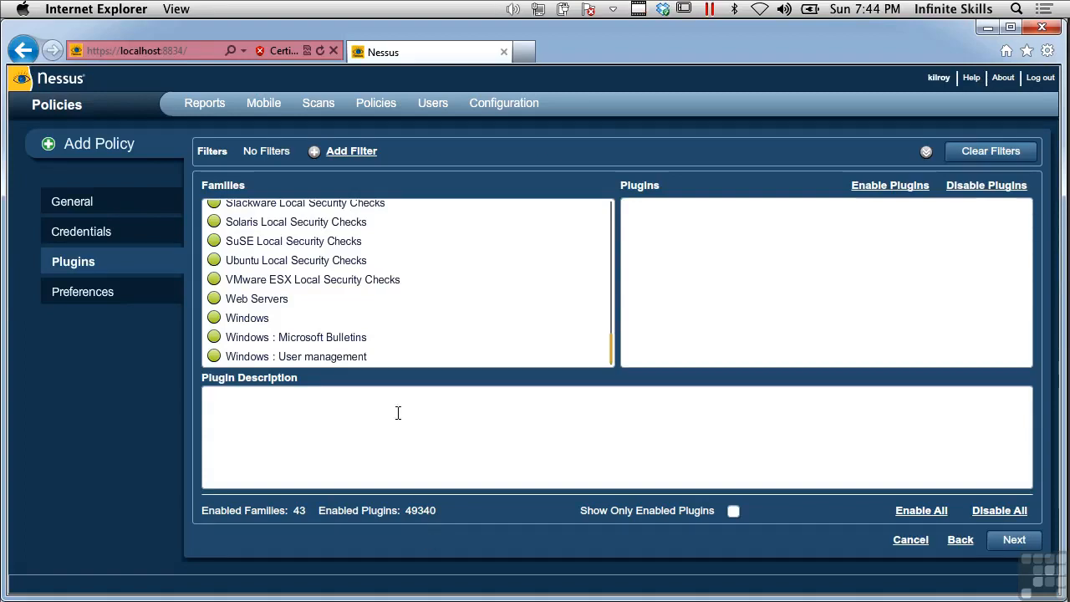
{"action": "left_click", "coordinate": [398, 337]}
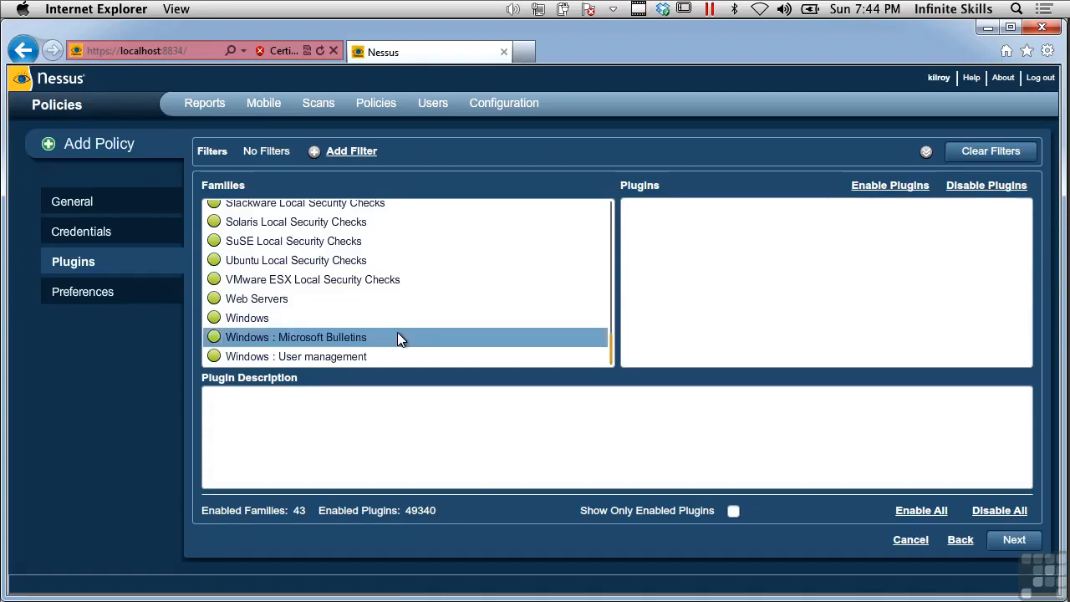
{"action": "scroll", "coordinate": [390, 275], "scroll_direction": "up", "scroll_amount": 15}
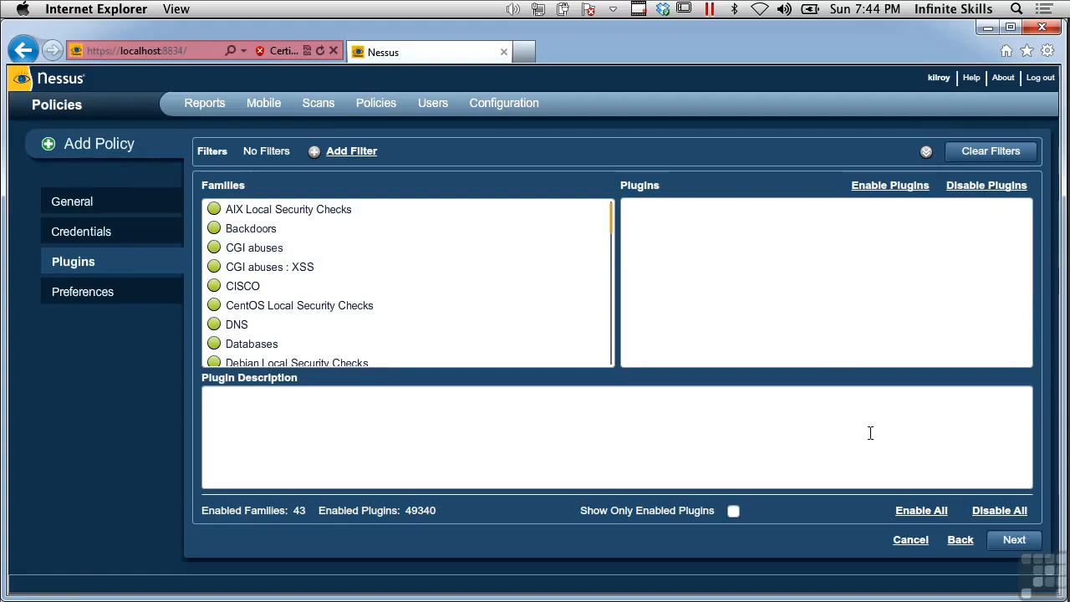
Try enabling only the Databases plugin family, look through its plugins, and re-enable all plugins.
{"action": "left_click", "coordinate": [1009, 506]}
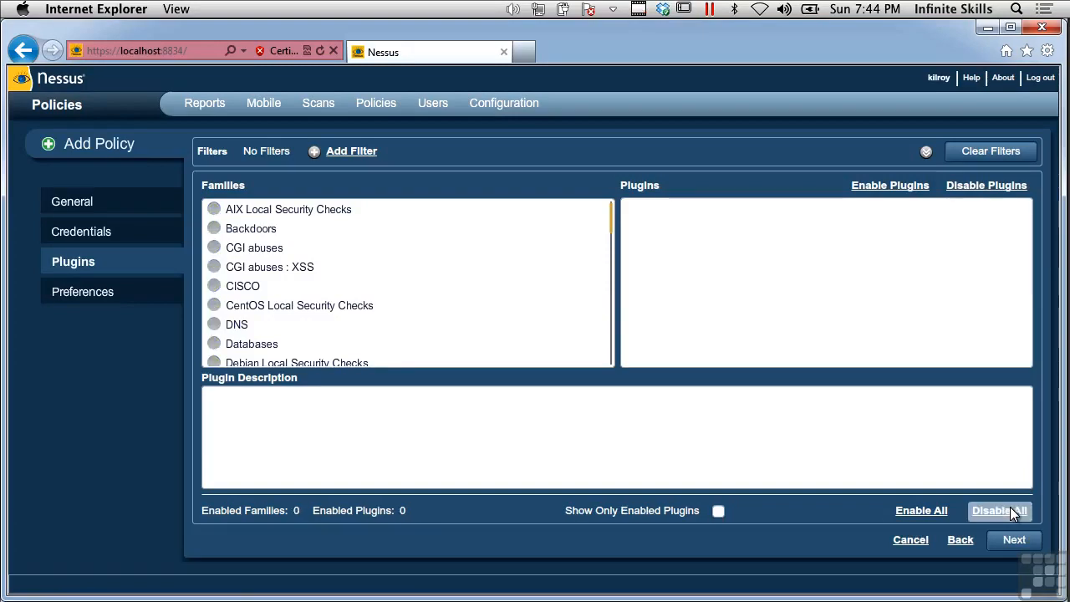
{"action": "left_click", "coordinate": [213, 343]}
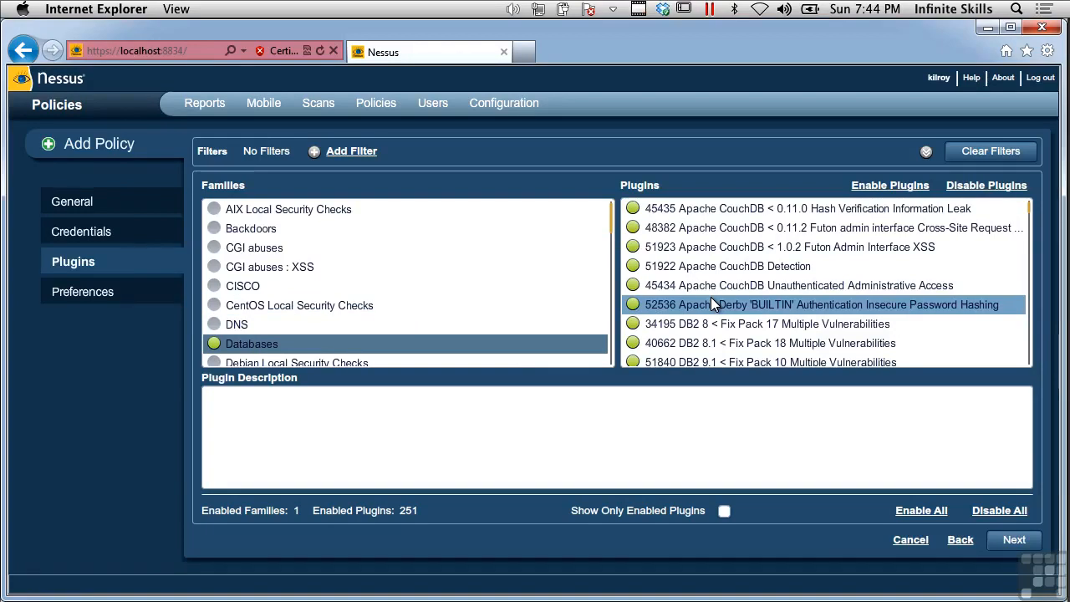
{"action": "scroll", "coordinate": [712, 303], "scroll_direction": "down", "scroll_amount": 10}
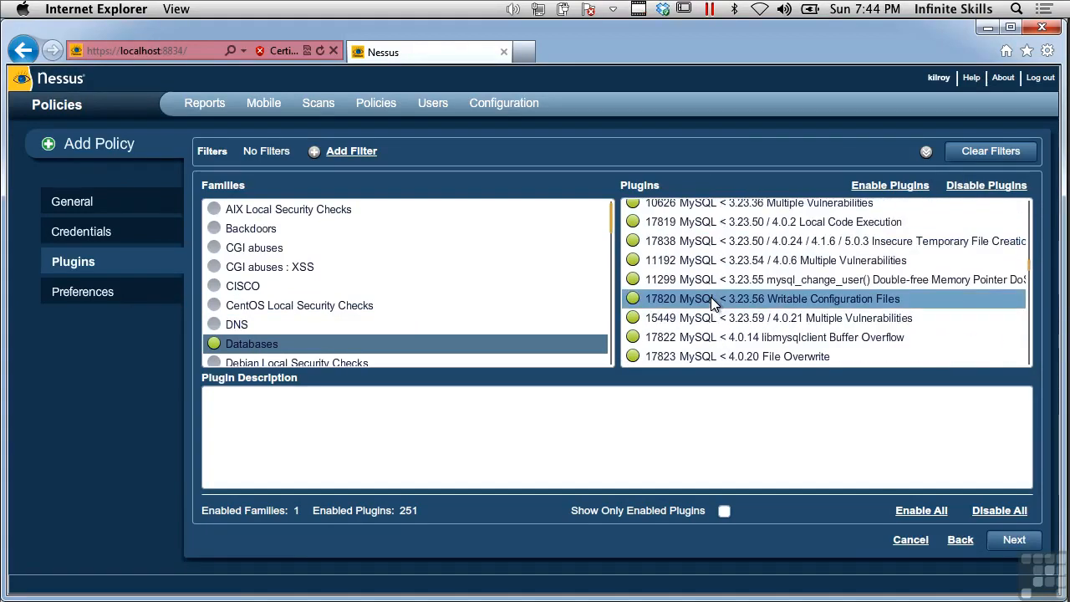
{"action": "left_click", "coordinate": [920, 511]}
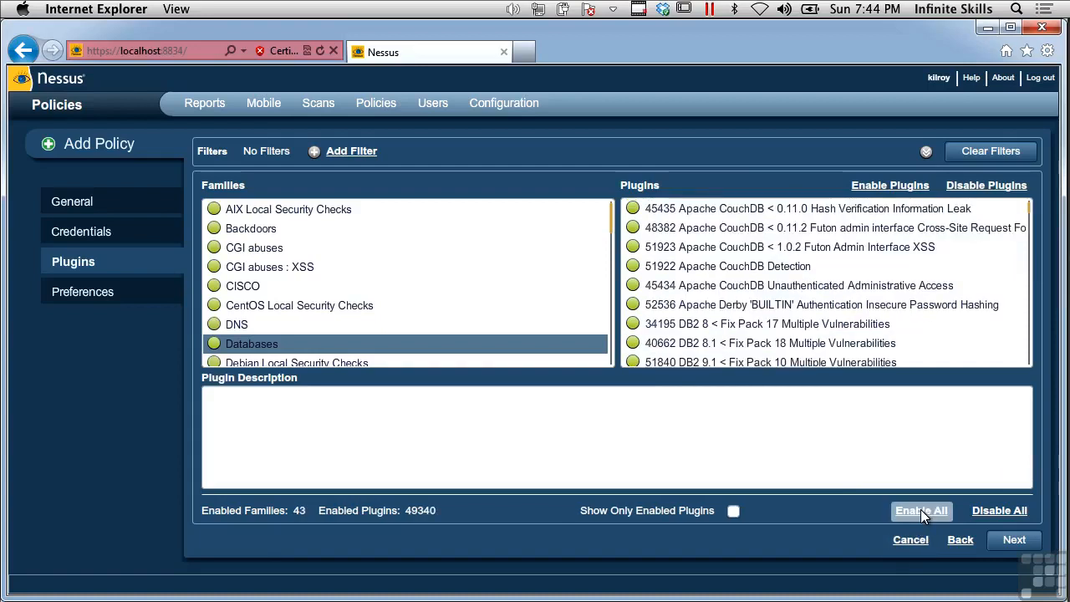
Examine the policy's plugin preferences, including the HTTP login page and SMTP settings.
{"action": "left_click", "coordinate": [76, 291]}
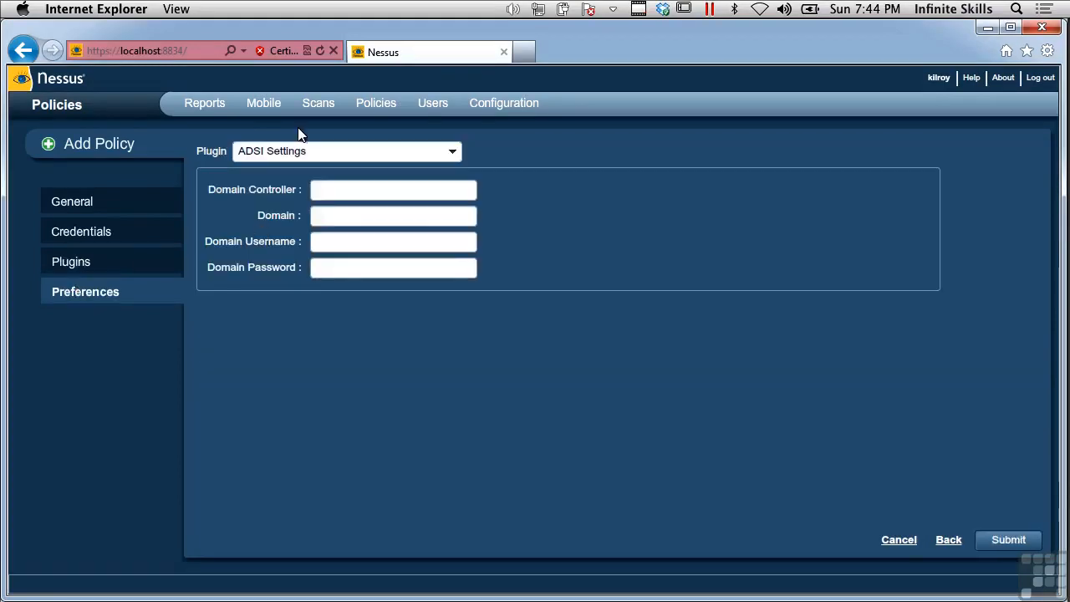
{"action": "left_click", "coordinate": [294, 149]}
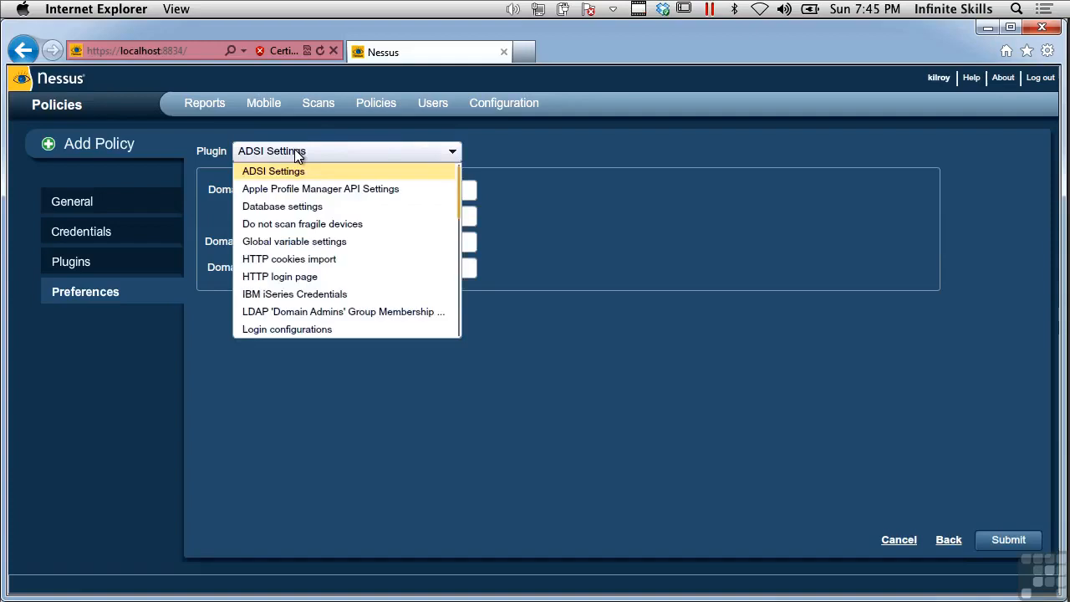
{"action": "left_click", "coordinate": [308, 278]}
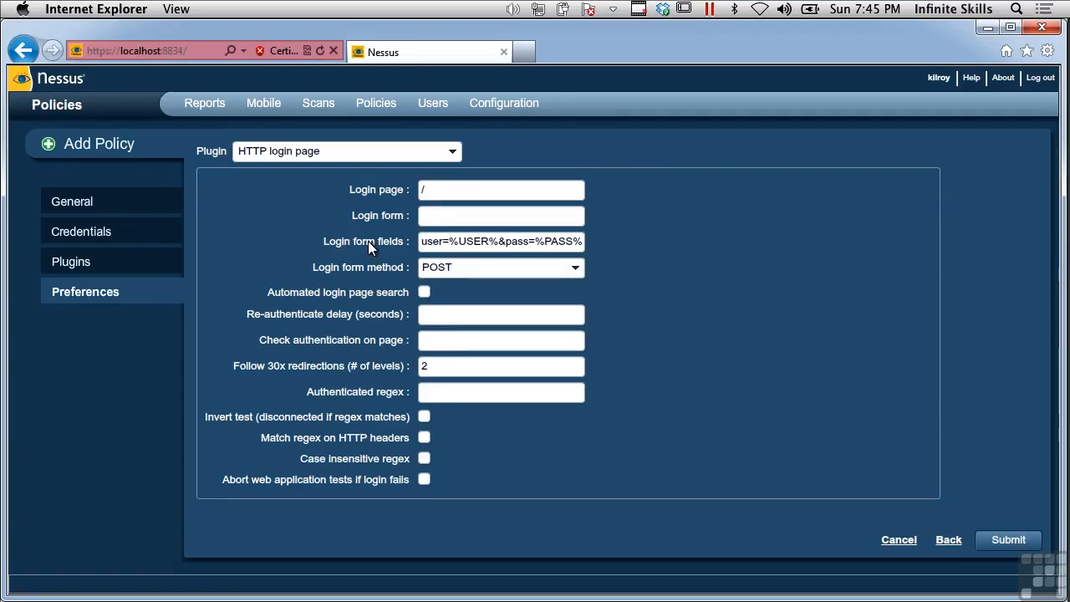
{"action": "left_click", "coordinate": [318, 151]}
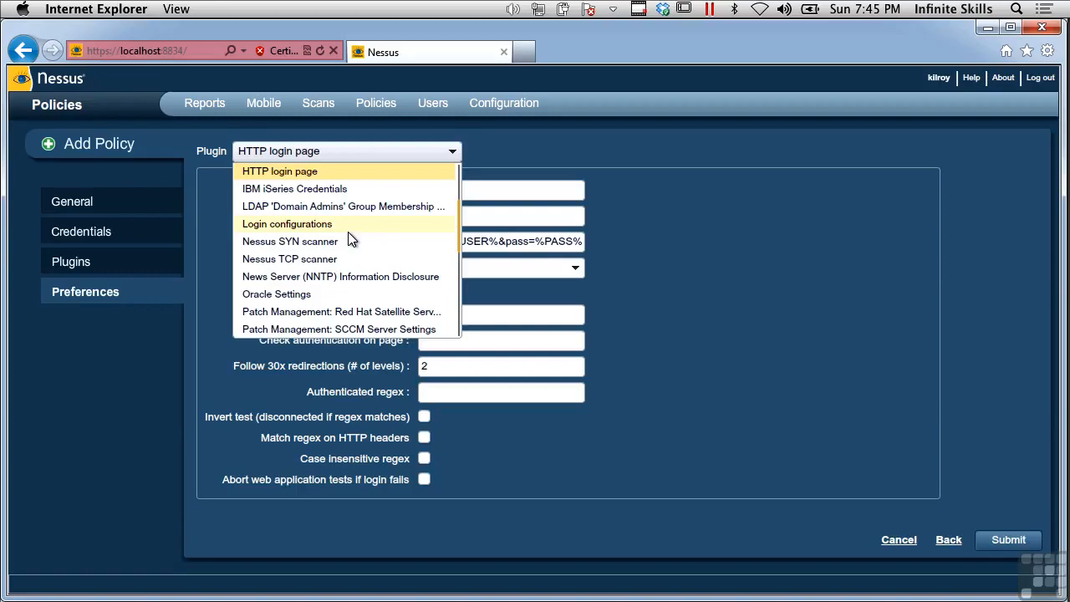
{"action": "scroll", "coordinate": [348, 232], "scroll_direction": "down", "scroll_amount": 2}
{"action": "scroll", "coordinate": [348, 233], "scroll_direction": "up", "scroll_amount": 2}
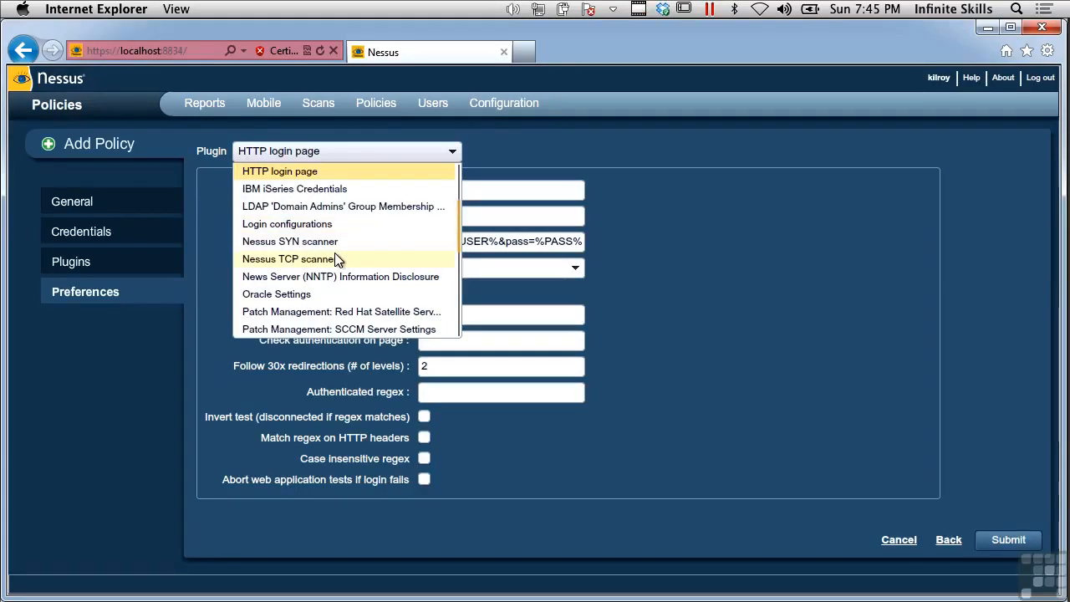
{"action": "scroll", "coordinate": [335, 253], "scroll_direction": "down", "scroll_amount": 7}
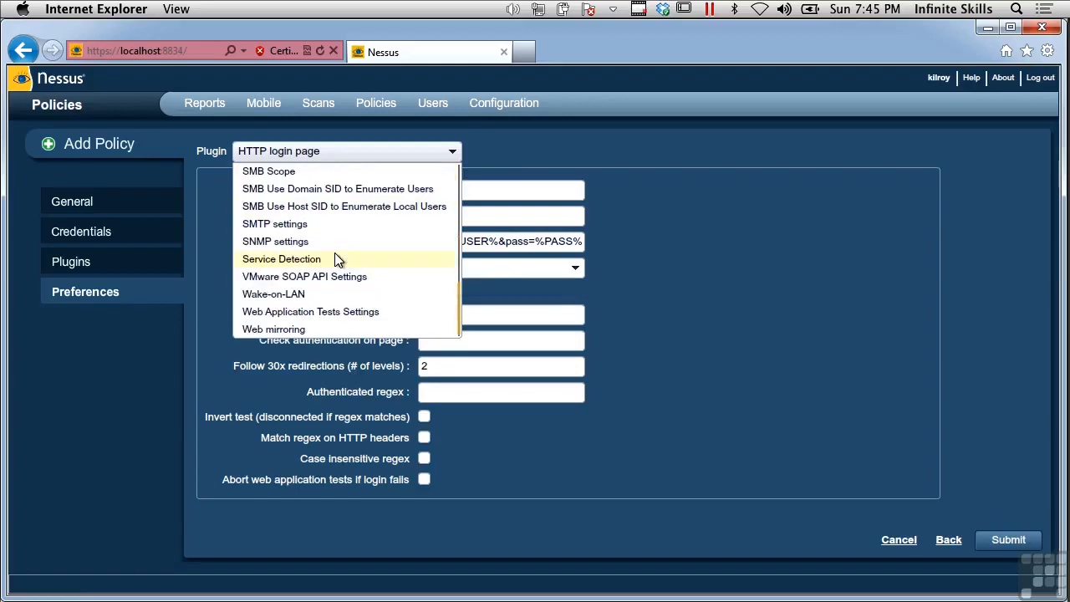
{"action": "left_click", "coordinate": [298, 223]}
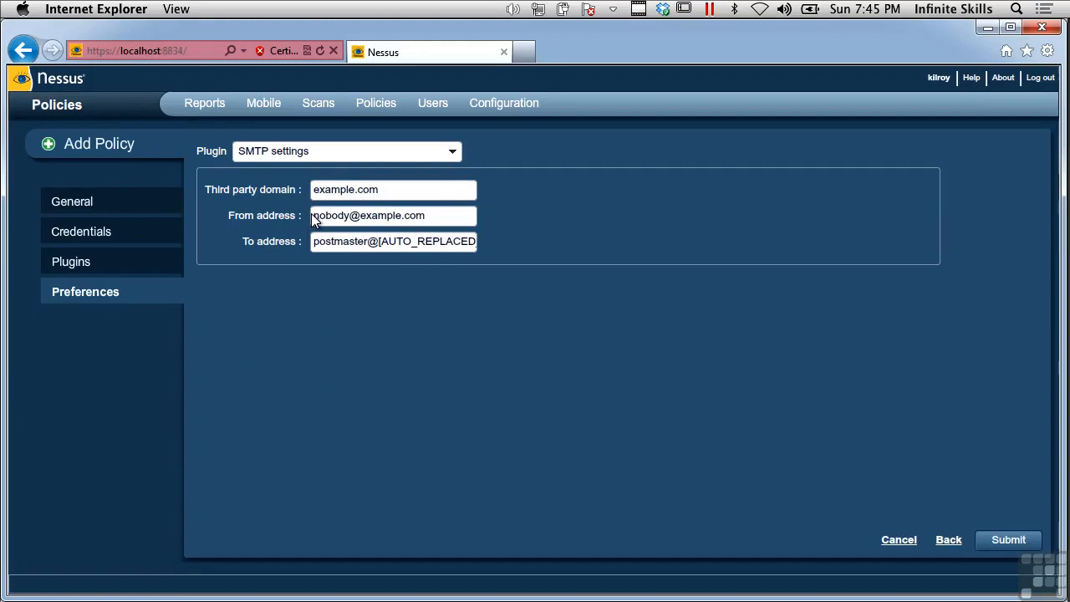
Check the SNMP preferences, enable web applications tests and HTTP Parameter Pollution in the Web Application Tests Settings, and save the policy.
{"action": "left_click", "coordinate": [326, 154]}
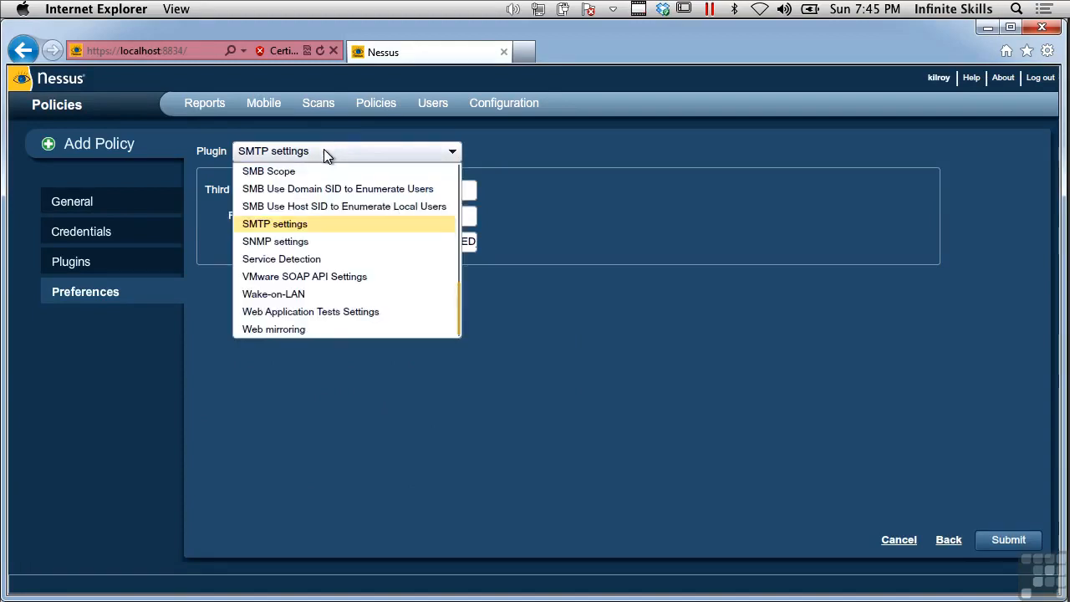
{"action": "left_click", "coordinate": [316, 242]}
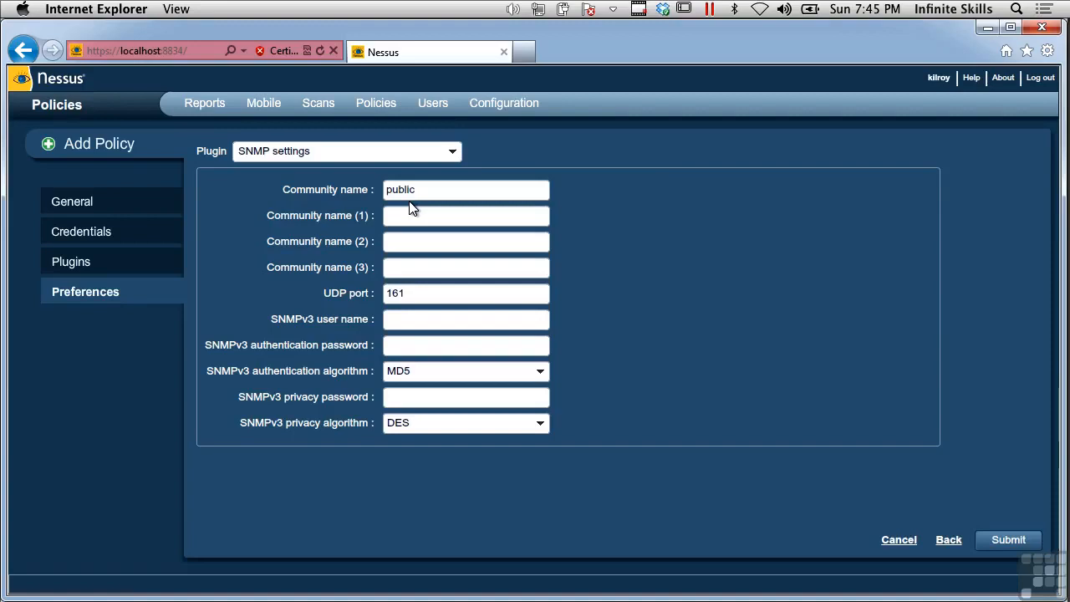
{"action": "left_click", "coordinate": [361, 153]}
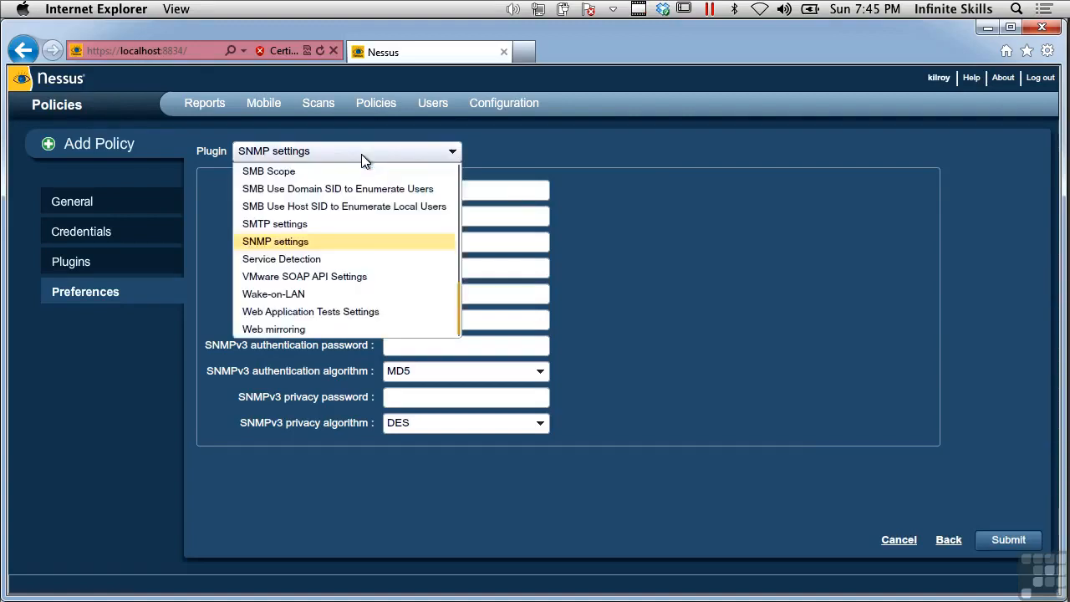
{"action": "left_click", "coordinate": [337, 318]}
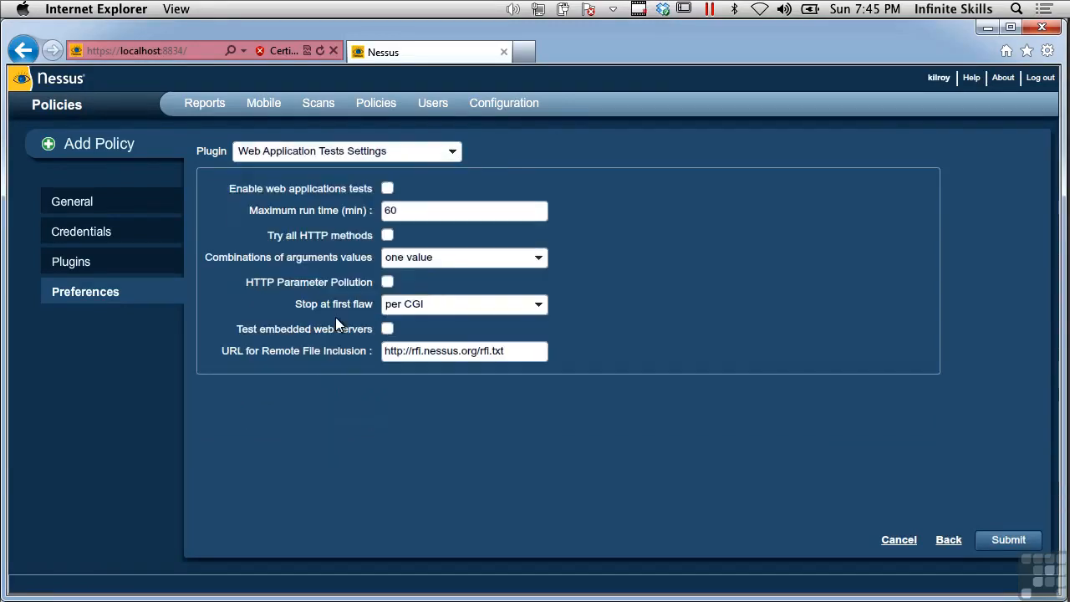
{"action": "left_click", "coordinate": [387, 189]}
{"action": "left_click", "coordinate": [386, 282]}
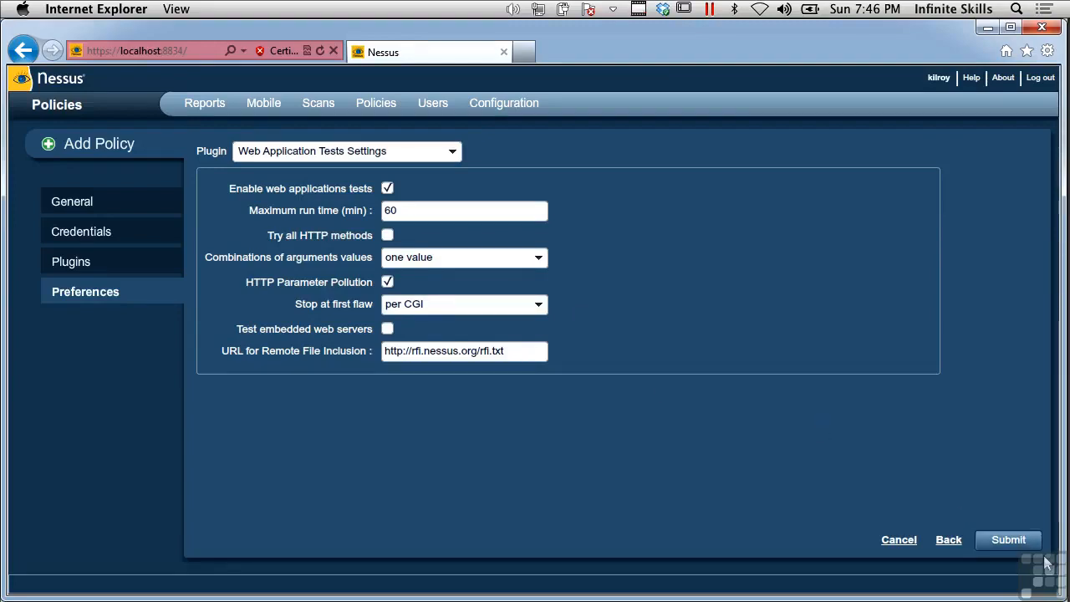
{"action": "left_click", "coordinate": [1017, 540]}
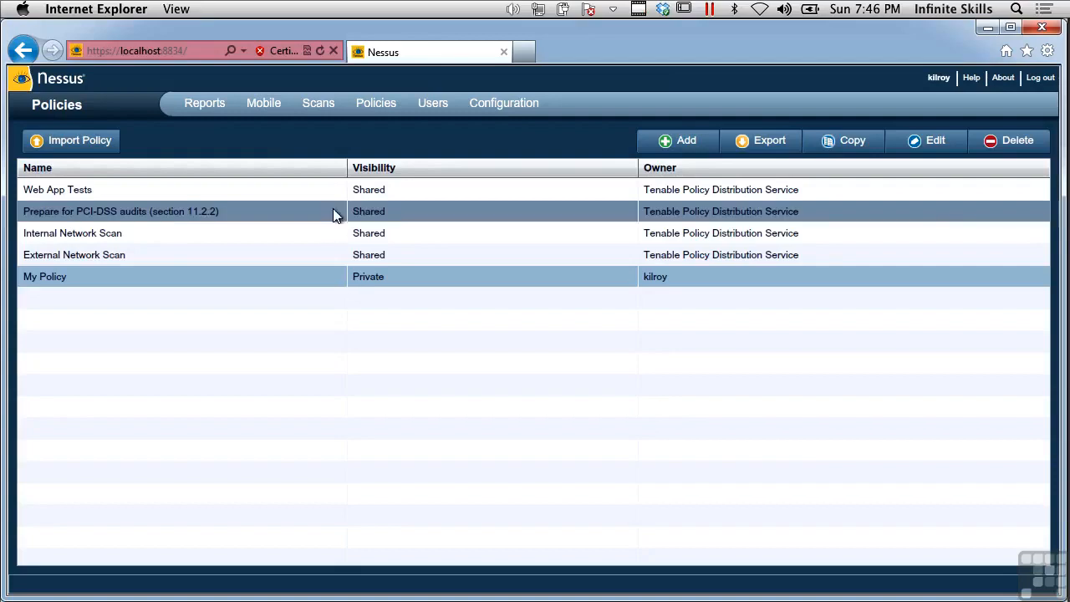
Add a new scan named "My Scan" with the Run Now type and the My Policy scan policy.
{"action": "left_click", "coordinate": [318, 104]}
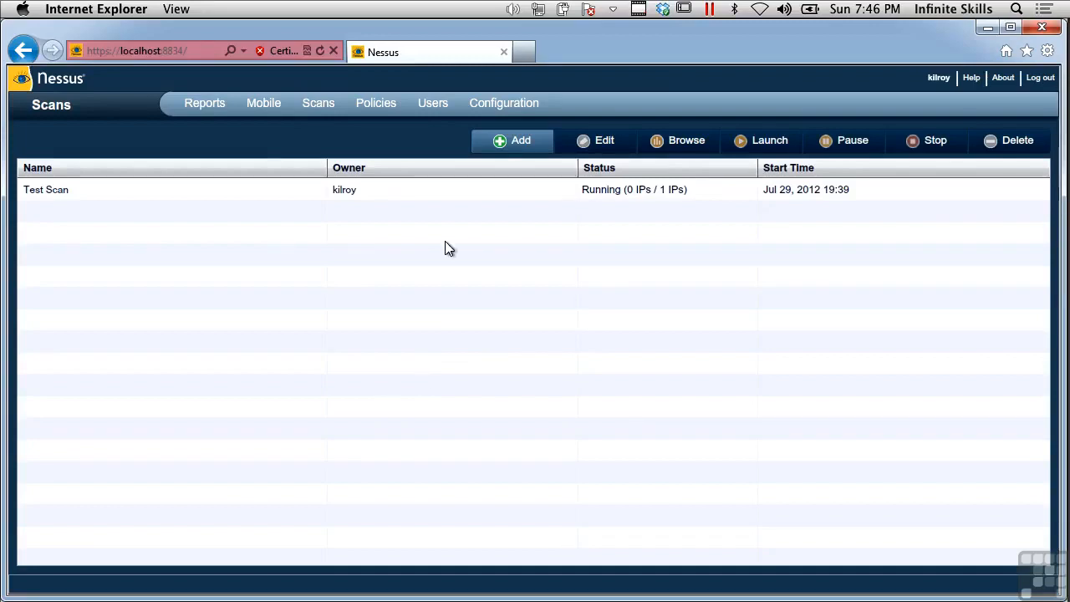
{"action": "left_click", "coordinate": [512, 144]}
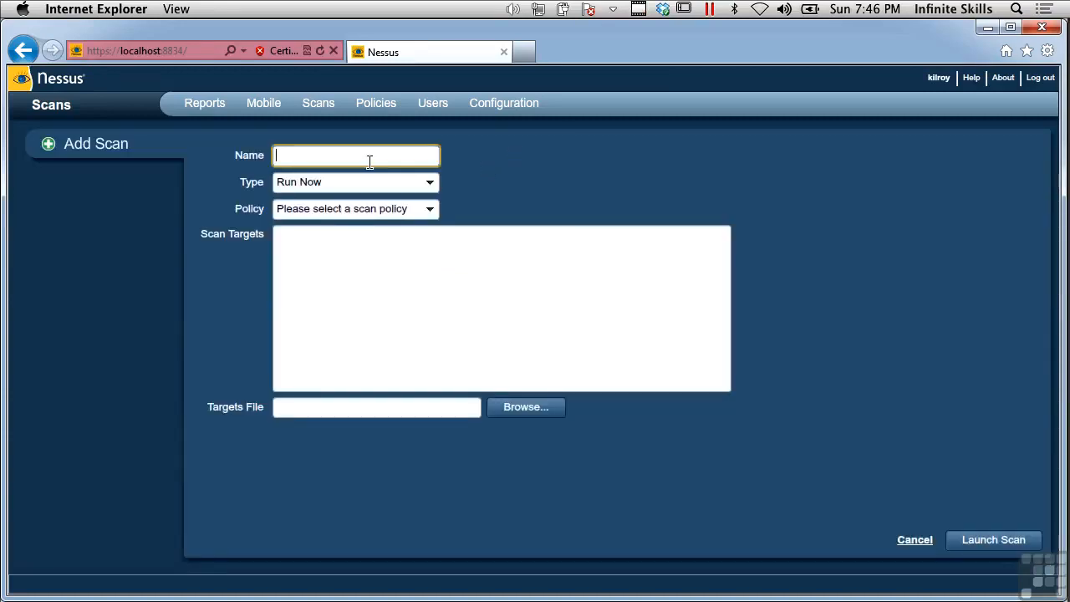
{"action": "type", "text": "My Scan"}
{"action": "left_click", "coordinate": [352, 181]}
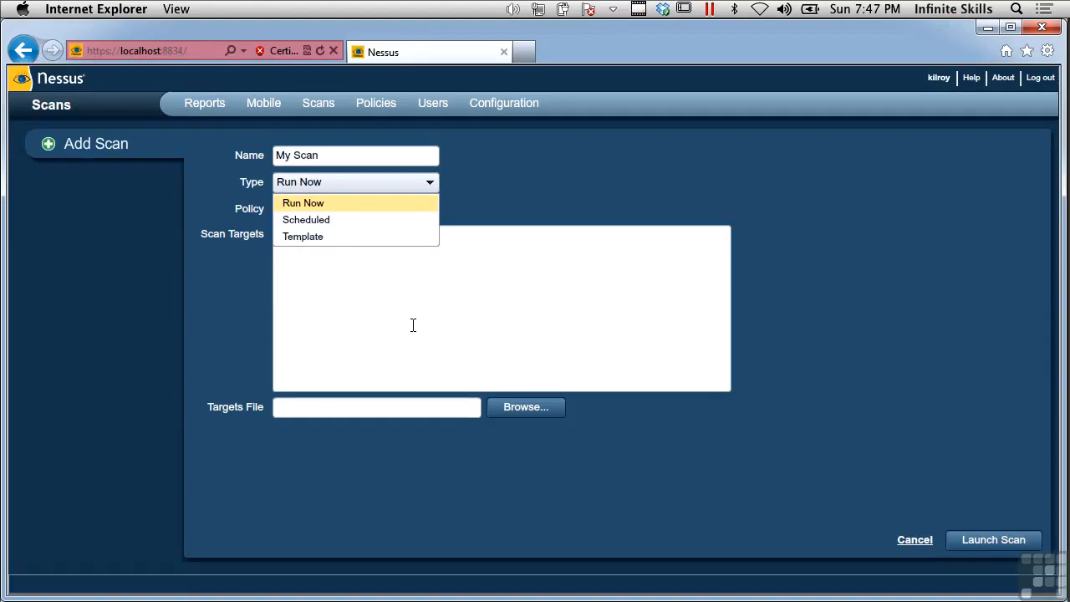
{"action": "left_click", "coordinate": [412, 325]}
{"action": "left_click", "coordinate": [358, 208]}
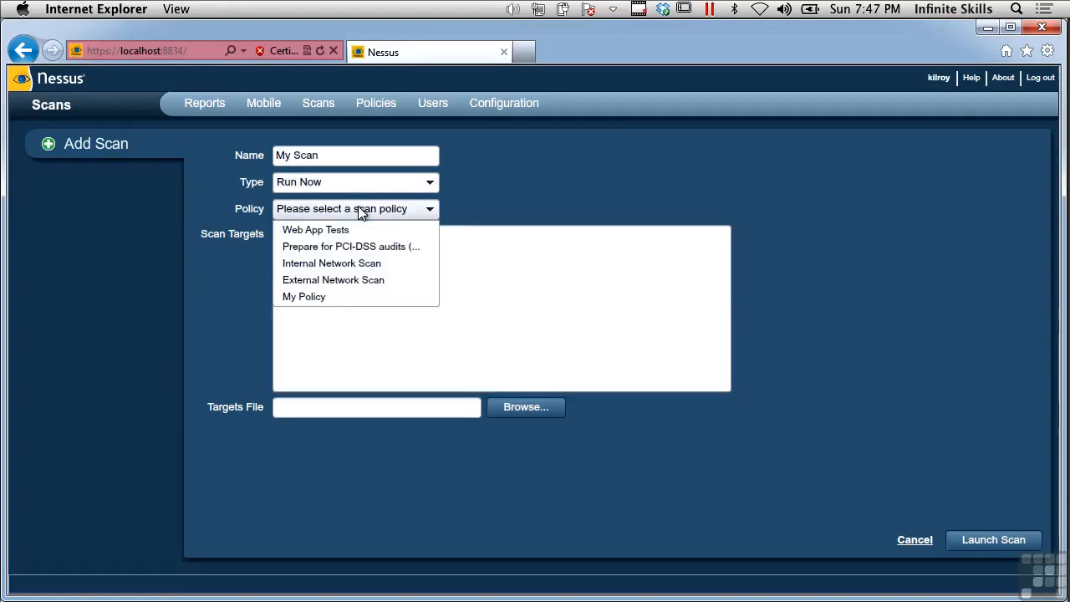
{"action": "left_click", "coordinate": [348, 299]}
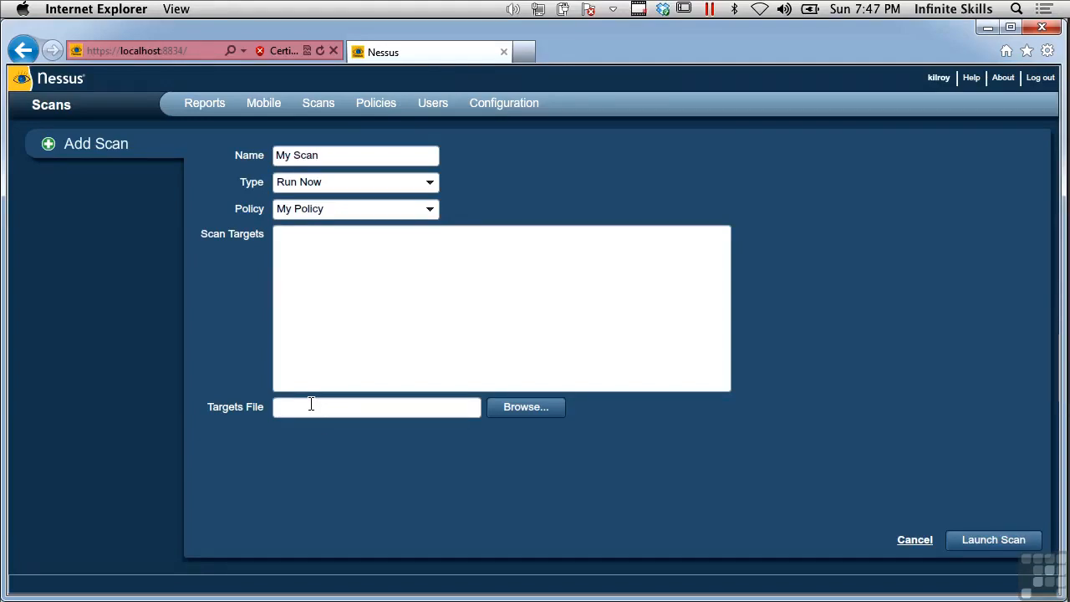
Set the scan target to 192.168.1.22 and launch the scan.
{"action": "left_click", "coordinate": [324, 269]}
{"action": "type", "text": "19"}
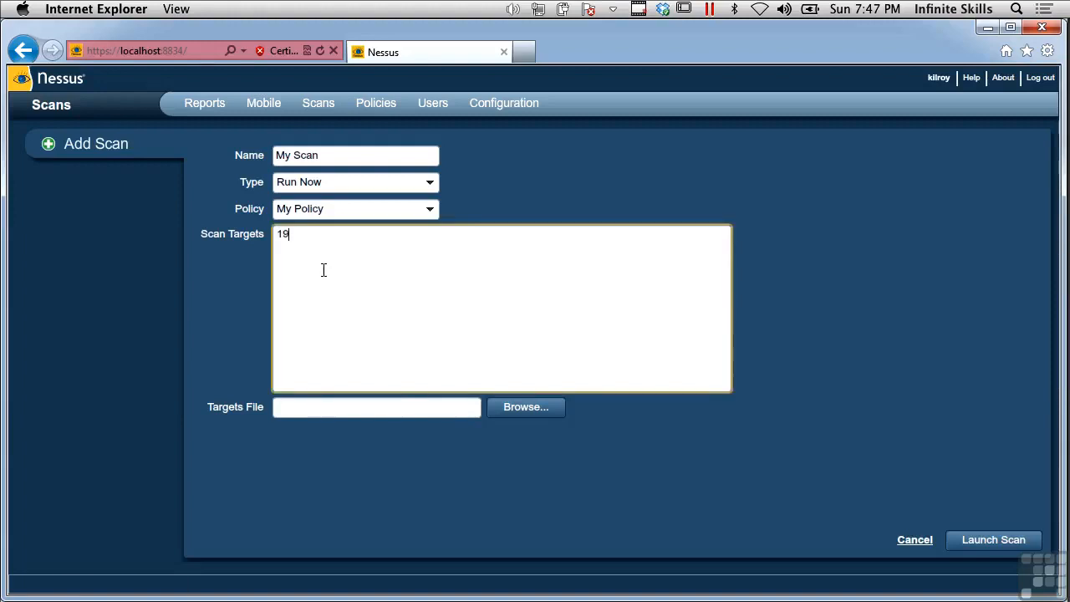
{"action": "type", "text": "2.168.1.22"}
{"action": "left_click", "coordinate": [979, 539]}
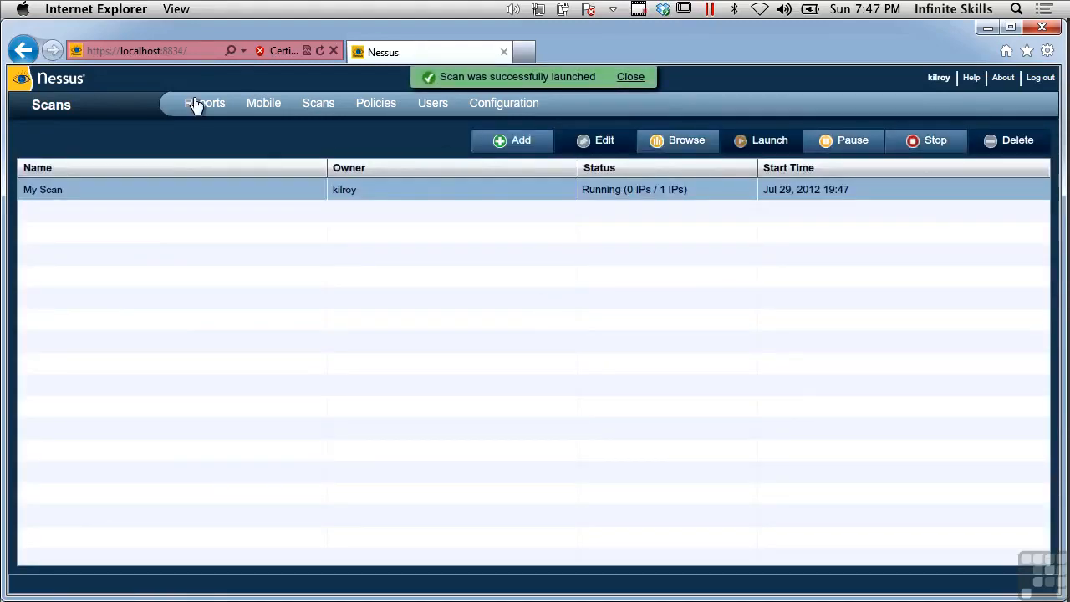
Open the Test Scan report and examine the untrusted SSL certificate, self-signed certificate and Apache Tomcat default files findings.
{"action": "left_click", "coordinate": [201, 104]}
{"action": "left_click", "coordinate": [142, 214]}
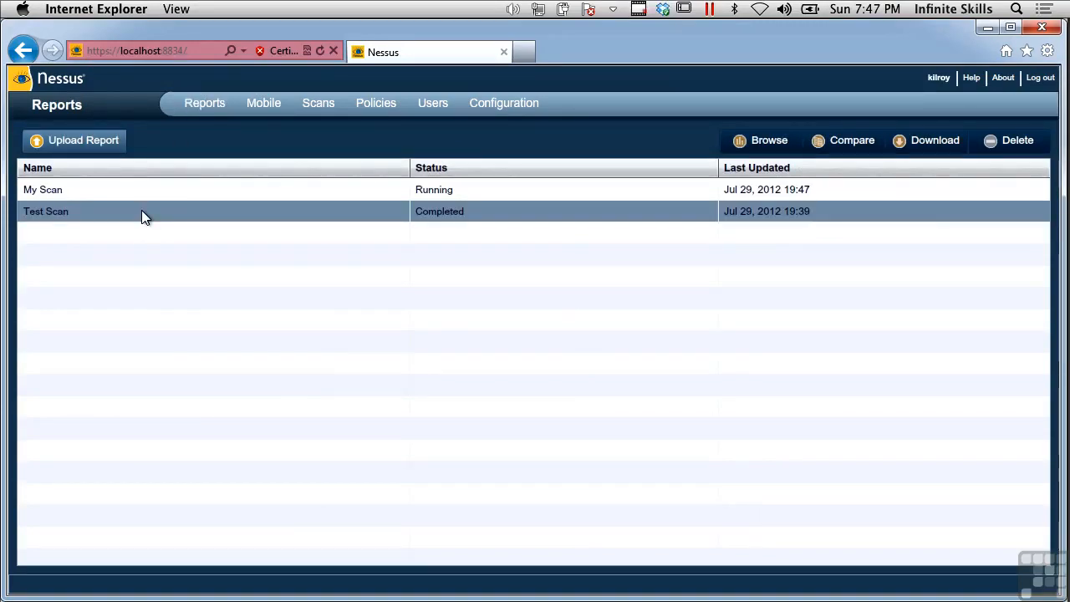
{"action": "double_click", "coordinate": [141, 212]}
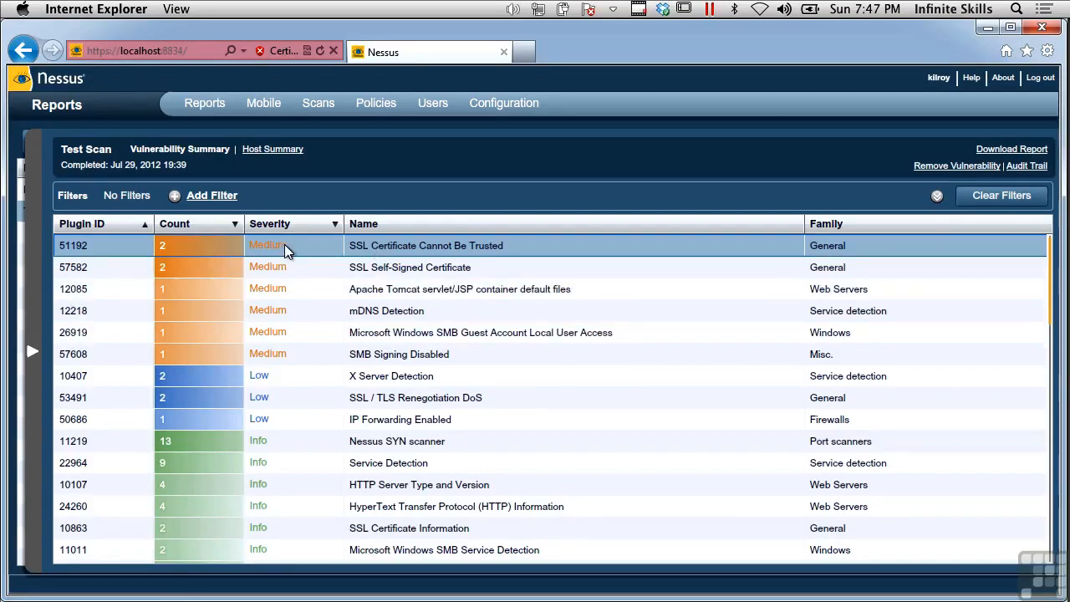
{"action": "left_click", "coordinate": [197, 249]}
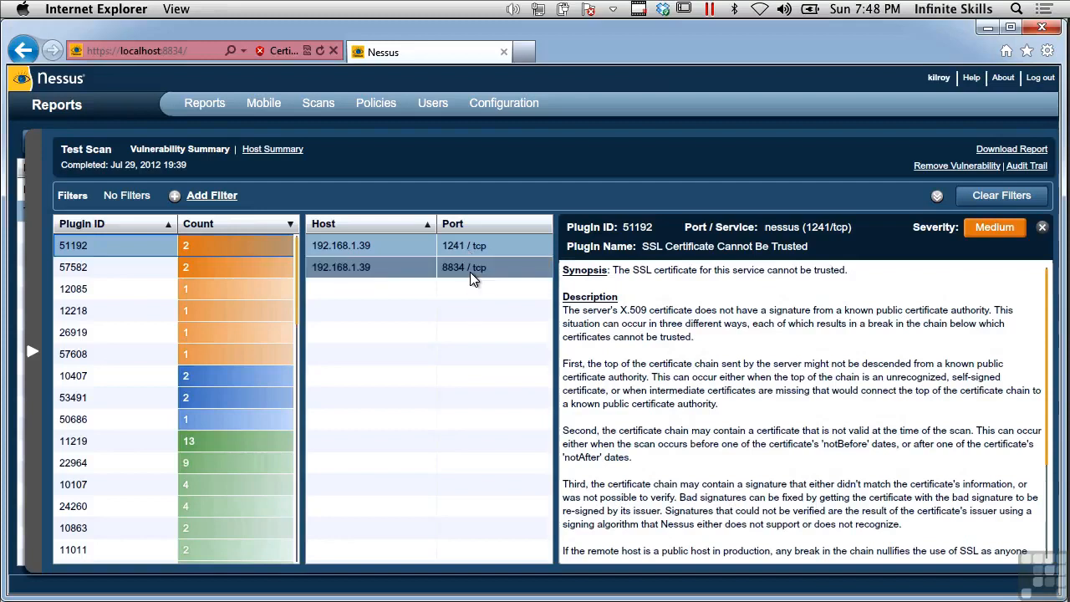
{"action": "left_click", "coordinate": [249, 276]}
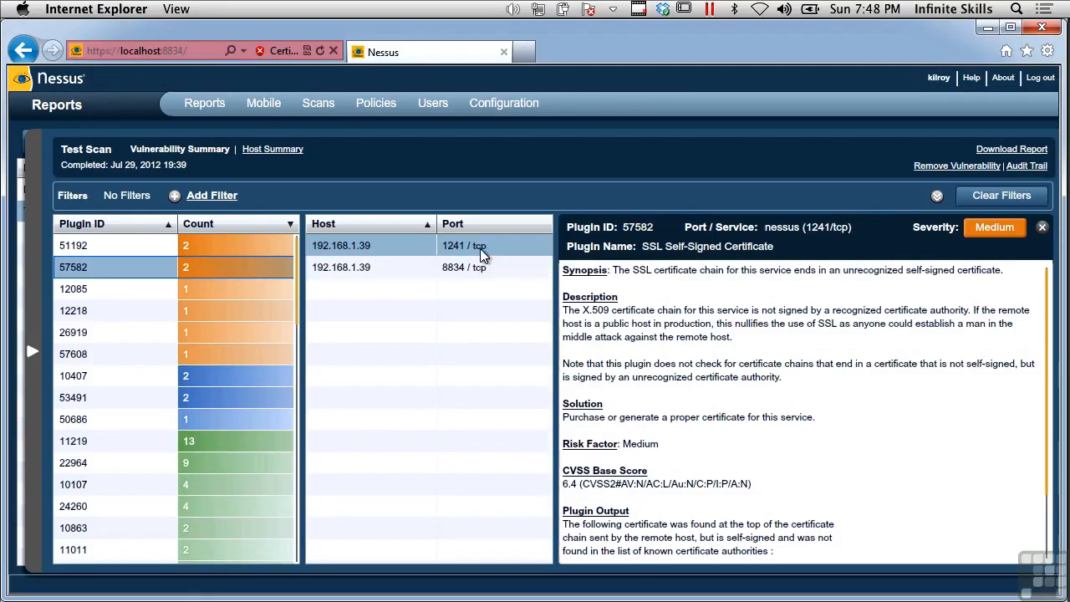
{"action": "left_click", "coordinate": [199, 289]}
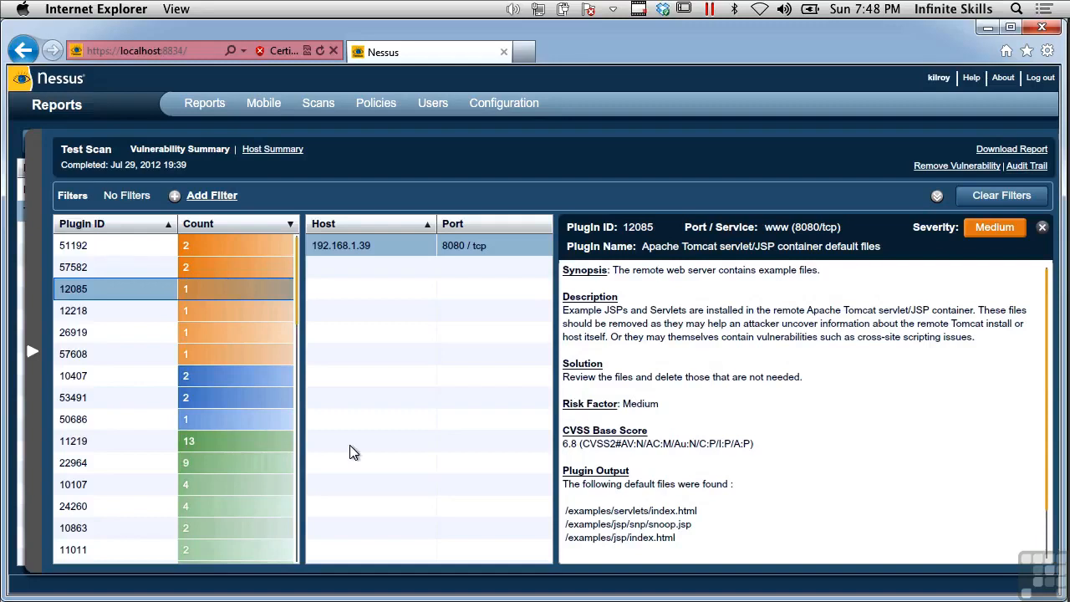
{"action": "left_click", "coordinate": [1042, 228]}
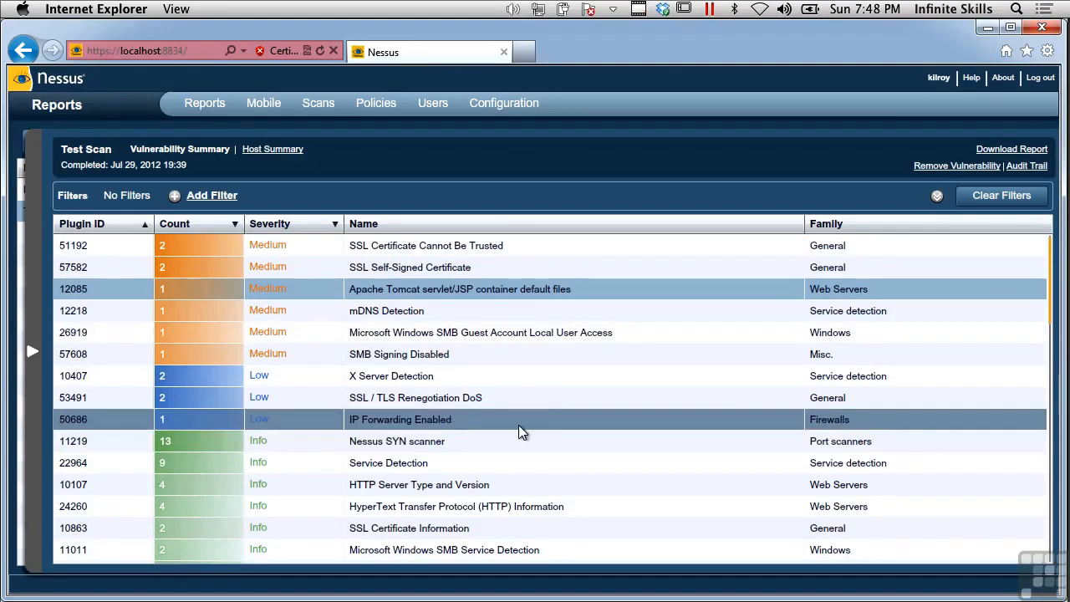
Examine the Nessus SYN scanner finding, including its details for port 1241, and return to the vulnerability summary.
{"action": "left_click", "coordinate": [452, 436]}
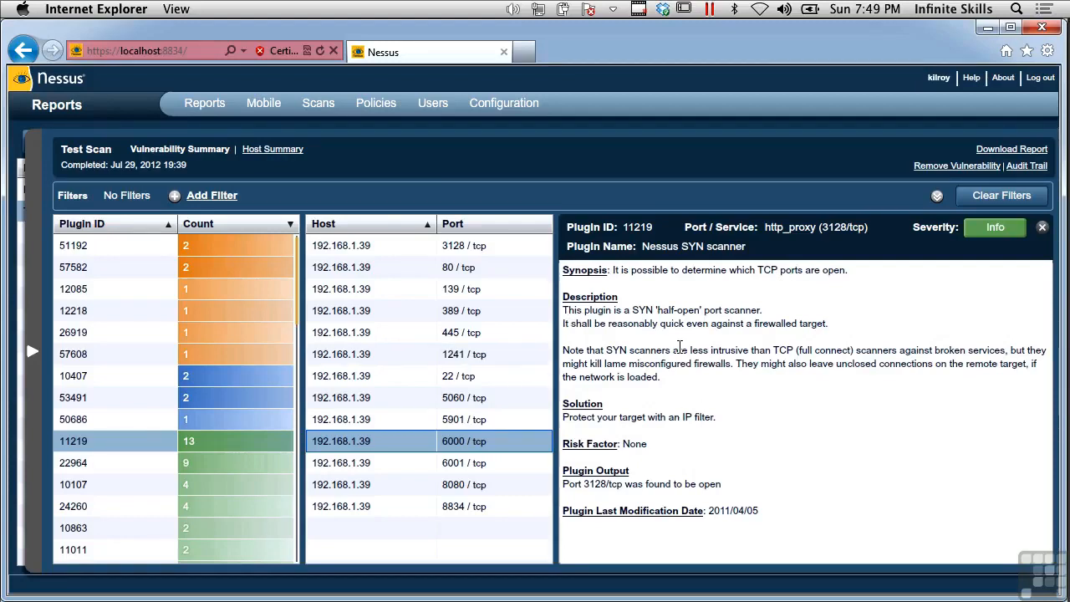
{"action": "left_click", "coordinate": [491, 356]}
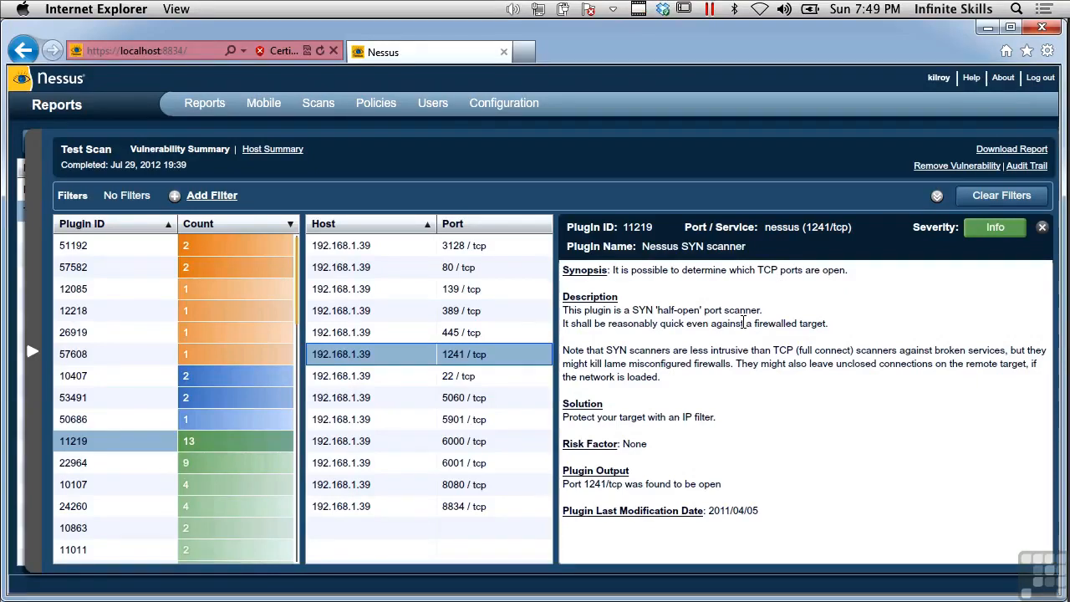
{"action": "left_click", "coordinate": [1042, 228]}
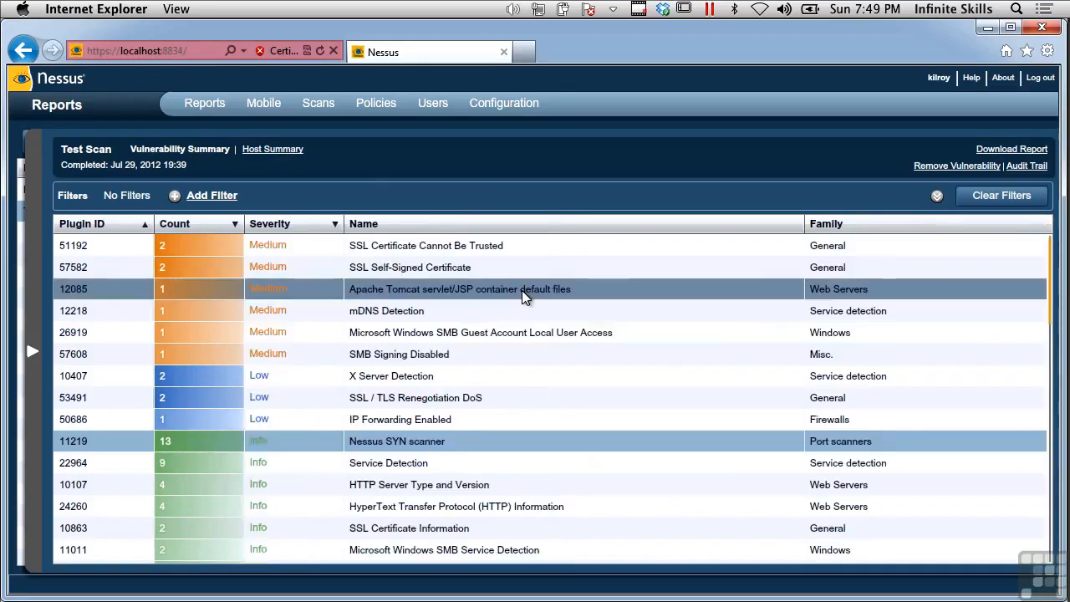
Read the SSL Certificate Information finding for ports 1241 and 8834, and return to the vulnerability summary.
{"action": "left_click", "coordinate": [473, 524]}
{"action": "scroll", "coordinate": [747, 334], "scroll_direction": "down", "scroll_amount": 7}
{"action": "scroll", "coordinate": [748, 335], "scroll_direction": "up", "scroll_amount": 3}
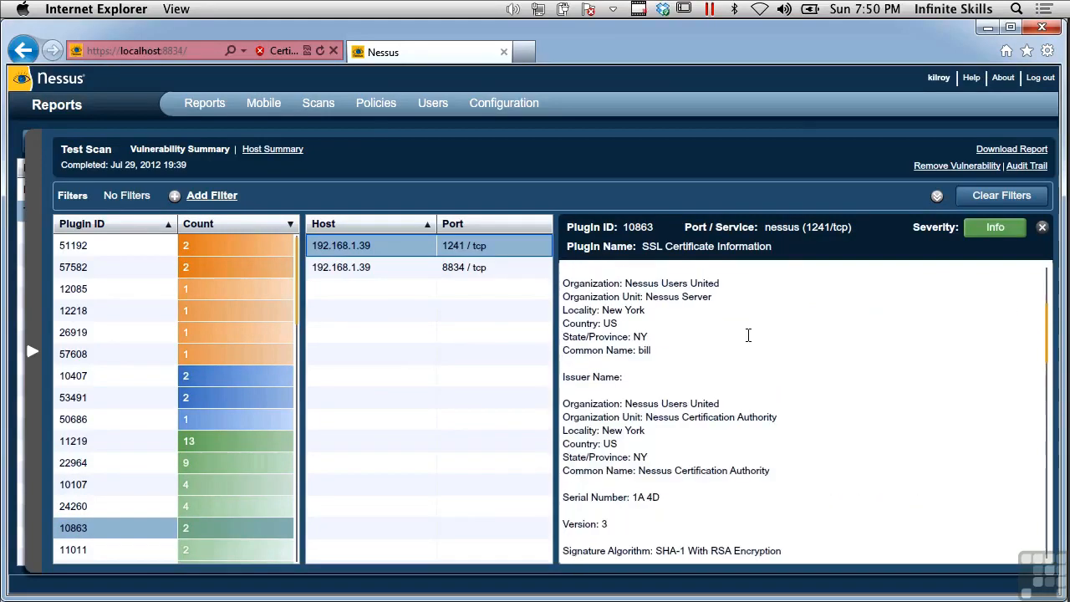
{"action": "scroll", "coordinate": [748, 335], "scroll_direction": "down", "scroll_amount": 1}
{"action": "scroll", "coordinate": [747, 335], "scroll_direction": "down", "scroll_amount": 2}
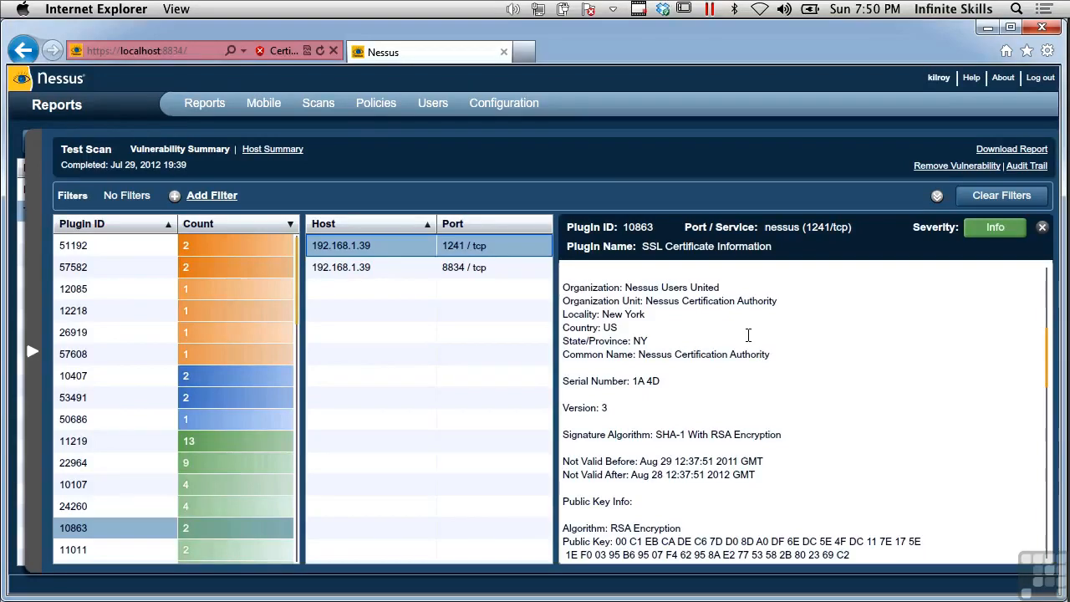
{"action": "scroll", "coordinate": [748, 335], "scroll_direction": "down", "scroll_amount": 5}
{"action": "scroll", "coordinate": [748, 334], "scroll_direction": "up", "scroll_amount": 10}
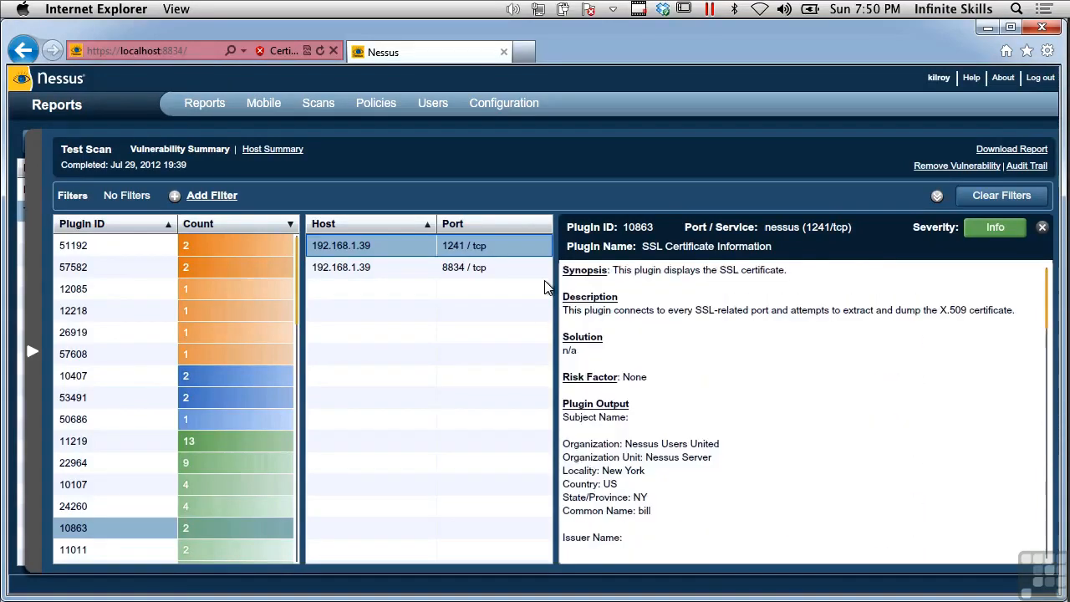
{"action": "left_click", "coordinate": [496, 266]}
{"action": "scroll", "coordinate": [691, 373], "scroll_direction": "down", "scroll_amount": 3}
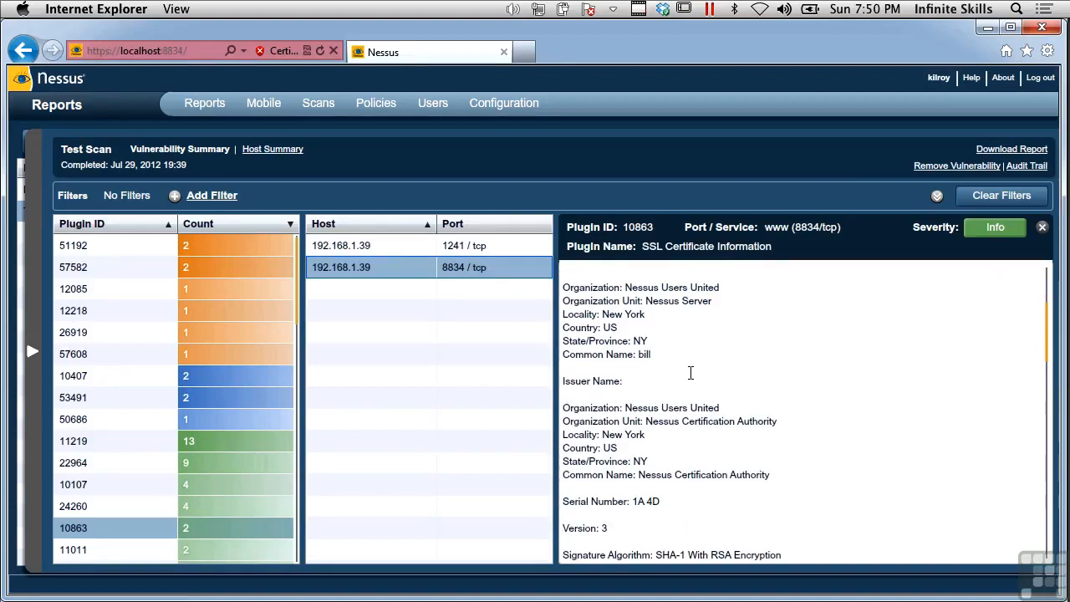
{"action": "left_click", "coordinate": [1042, 229]}
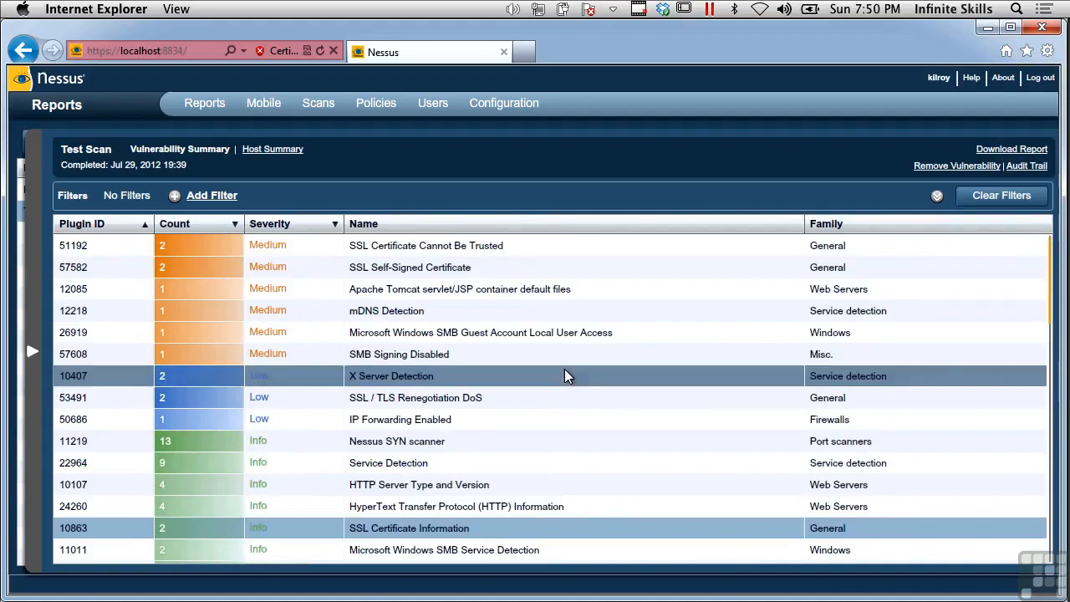